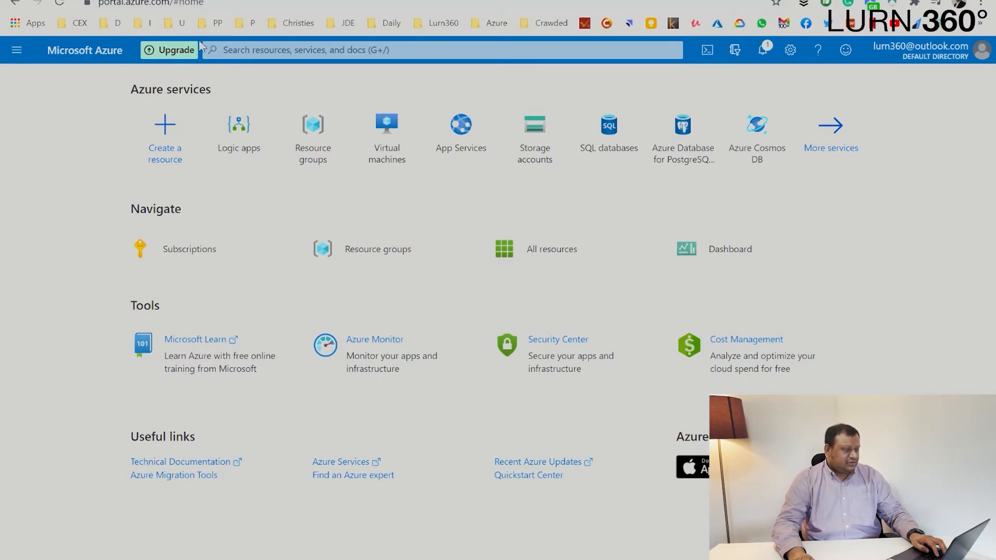
- Check the Logic apps list, then open Create a resource's Integration category
{"action": "left_click", "coordinate": [239, 129]}
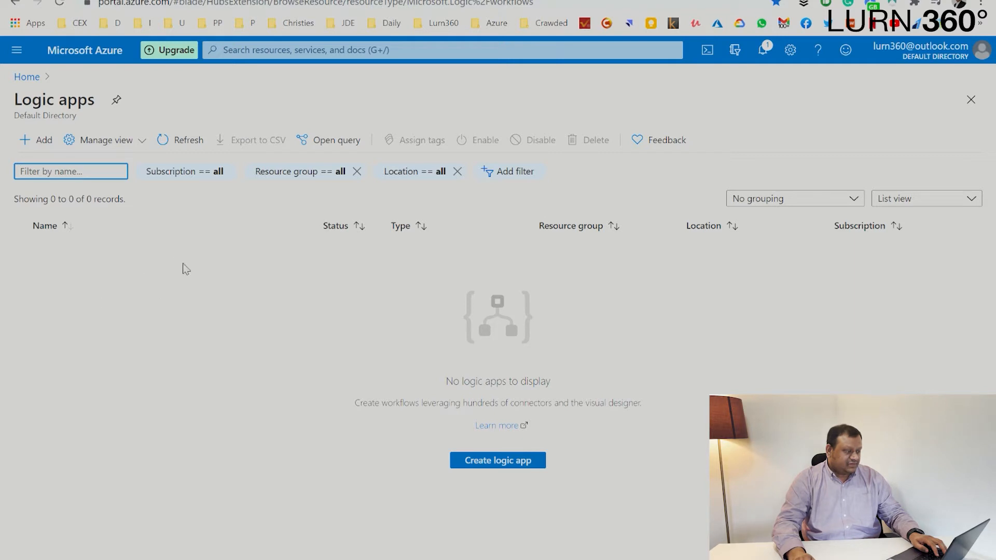
{"action": "left_click", "coordinate": [89, 52]}
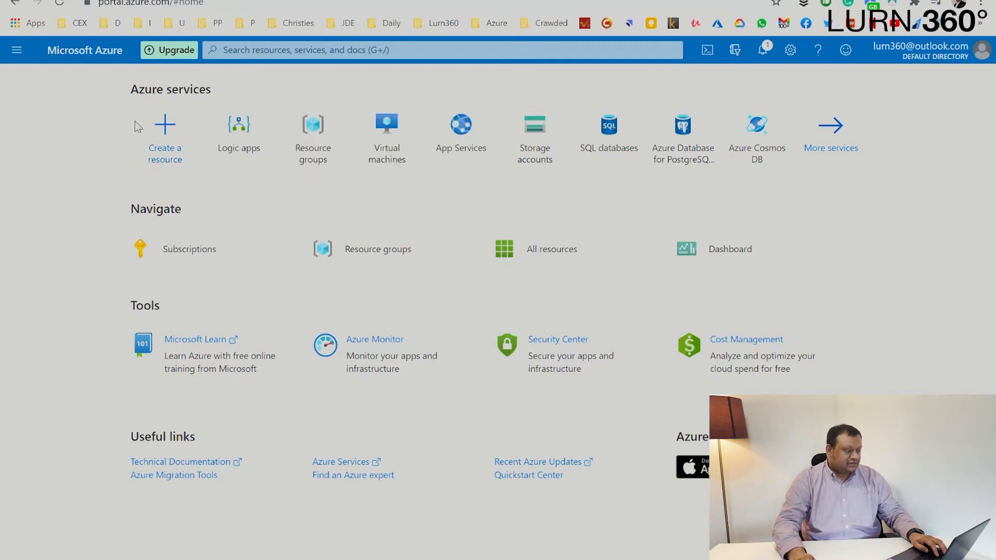
{"action": "left_click", "coordinate": [167, 126]}
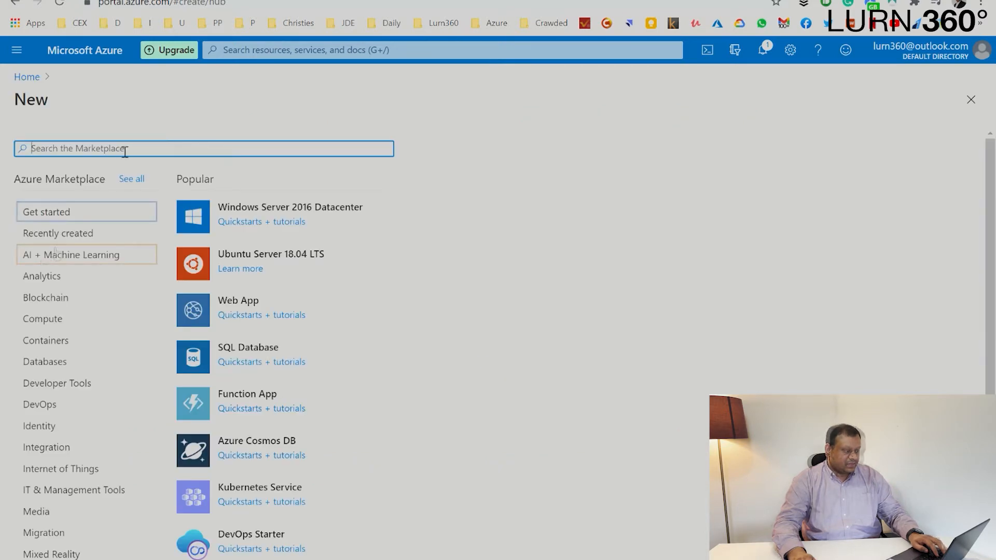
{"action": "left_click", "coordinate": [84, 454]}
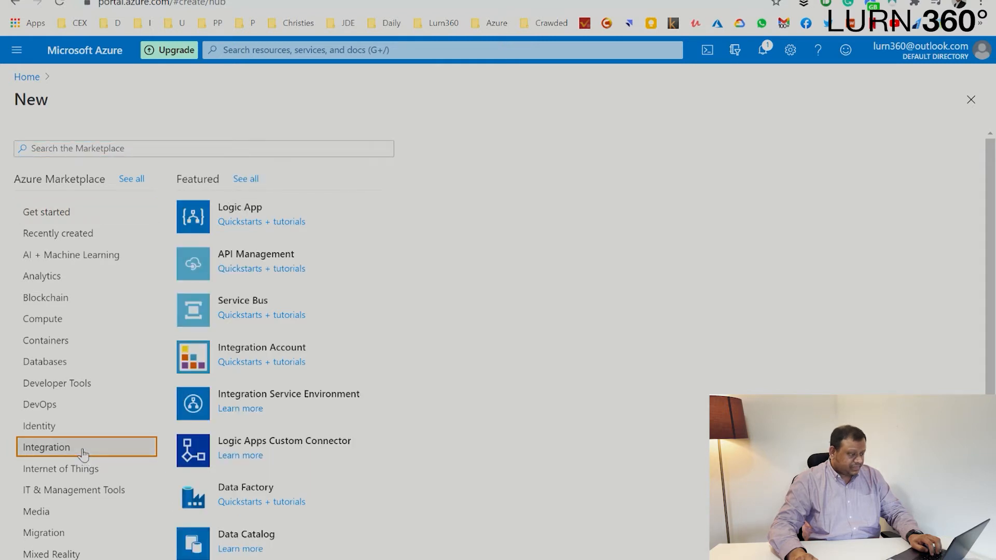
- Start a new Logic App in resource group CI101 named CheckTwitterFeedbackLogicApp
{"action": "left_click", "coordinate": [245, 209]}
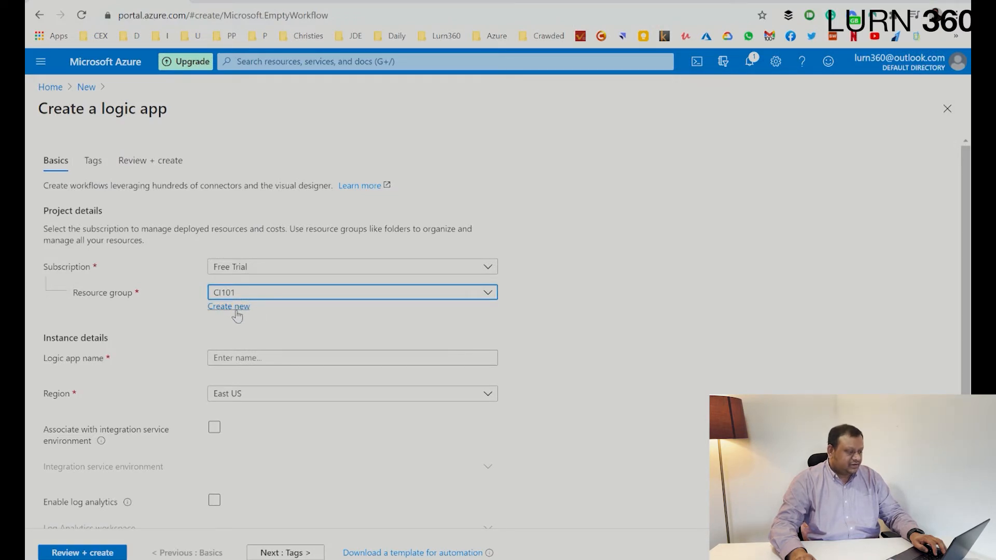
{"action": "left_click", "coordinate": [271, 4]}
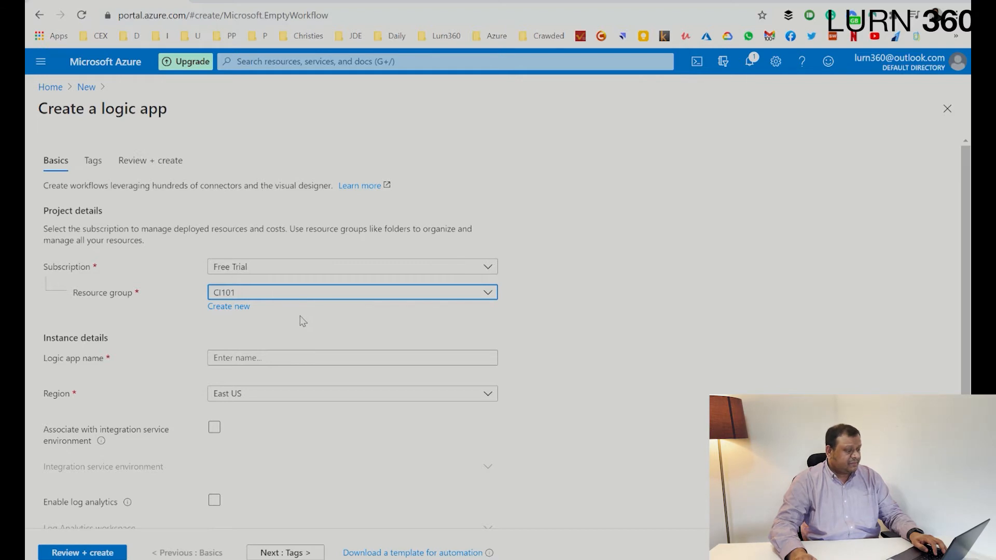
{"action": "left_click", "coordinate": [357, 365]}
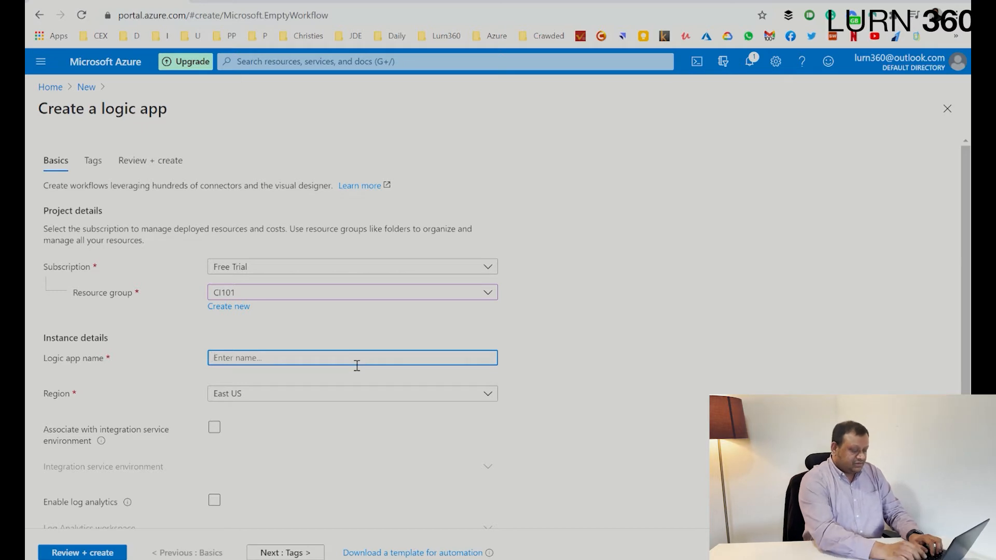
{"action": "type", "text": "CheckTw"}
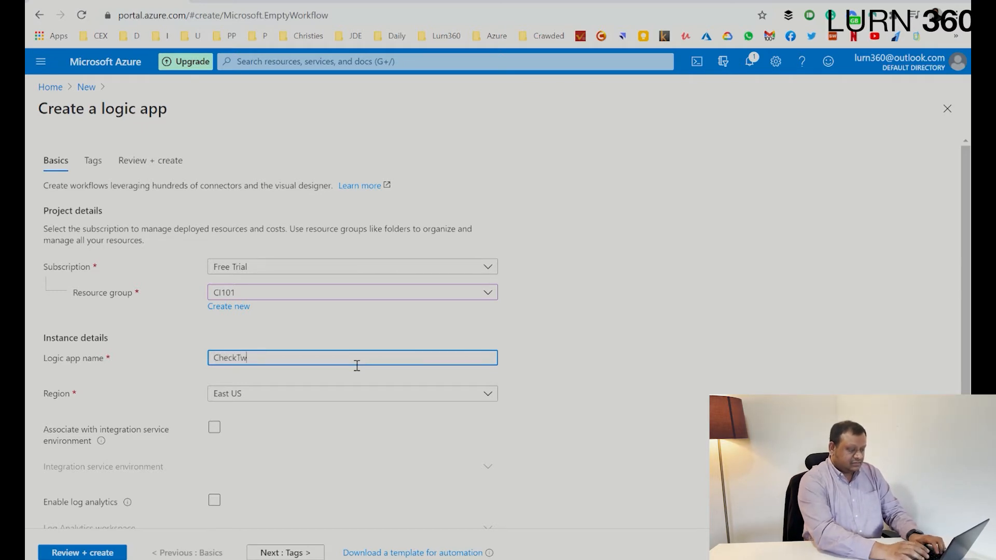
{"action": "type", "text": "itterF"}
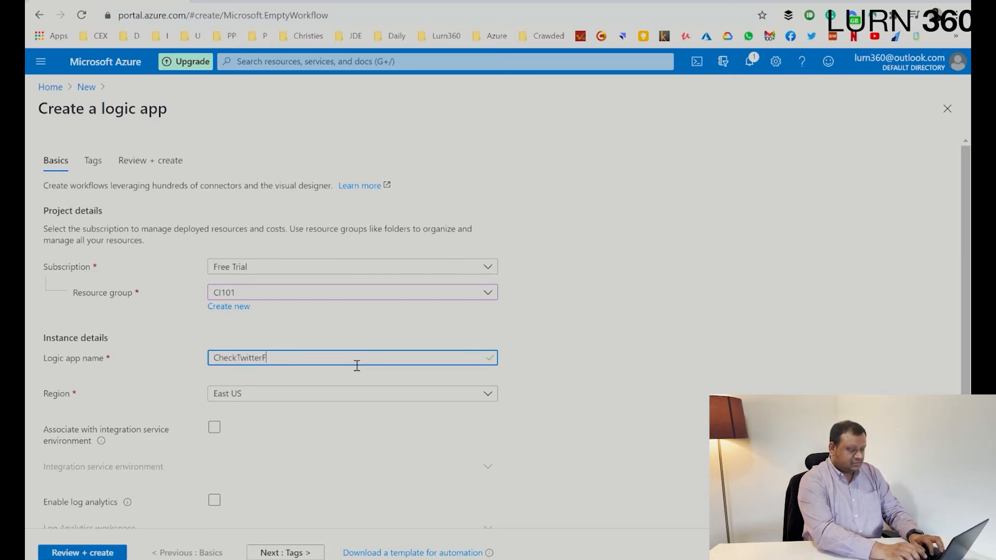
{"action": "type", "text": "eedbackLogicApp"}
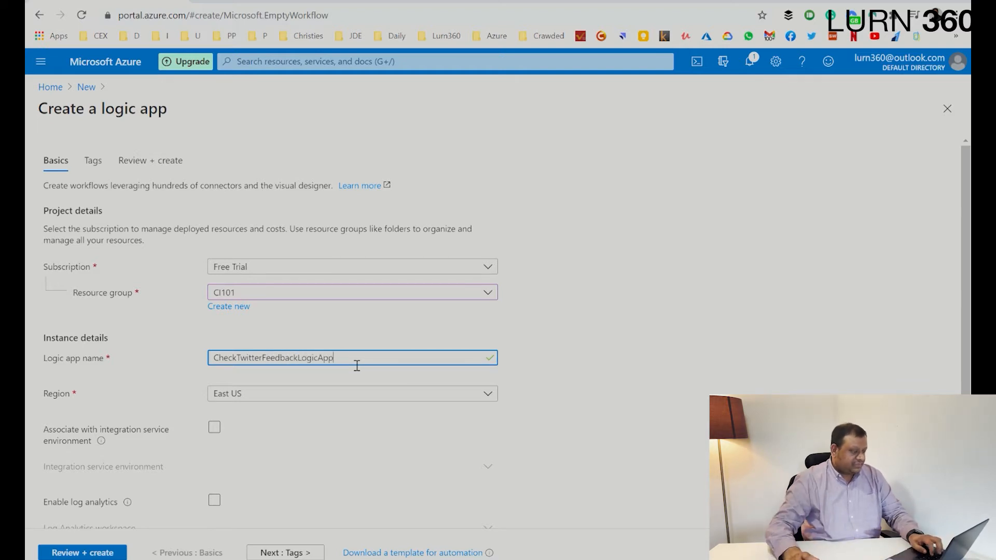
{"action": "scroll", "coordinate": [357, 365], "scroll_direction": "down", "scroll_amount": 1}
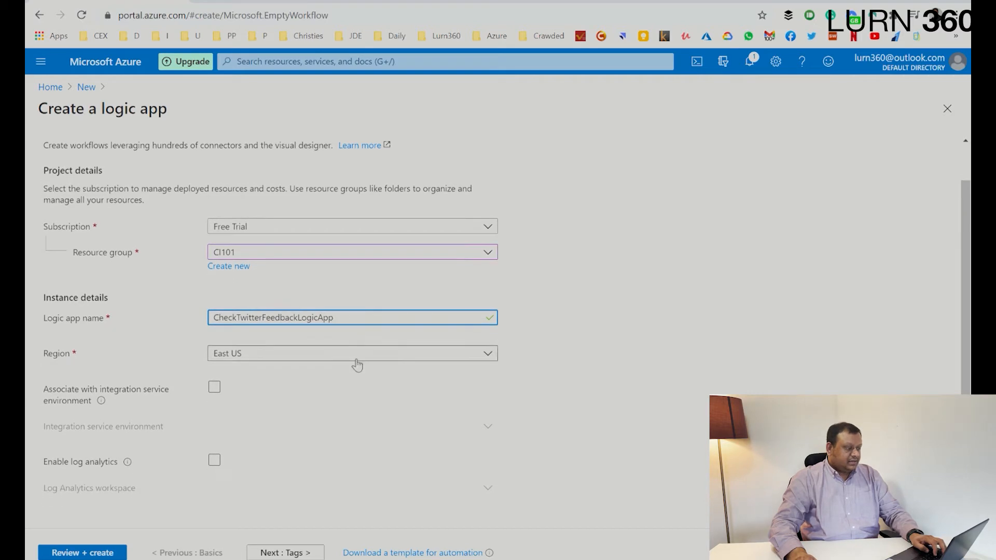
- Keep East US as region, review the settings, and create the logic app
{"action": "left_click", "coordinate": [291, 363]}
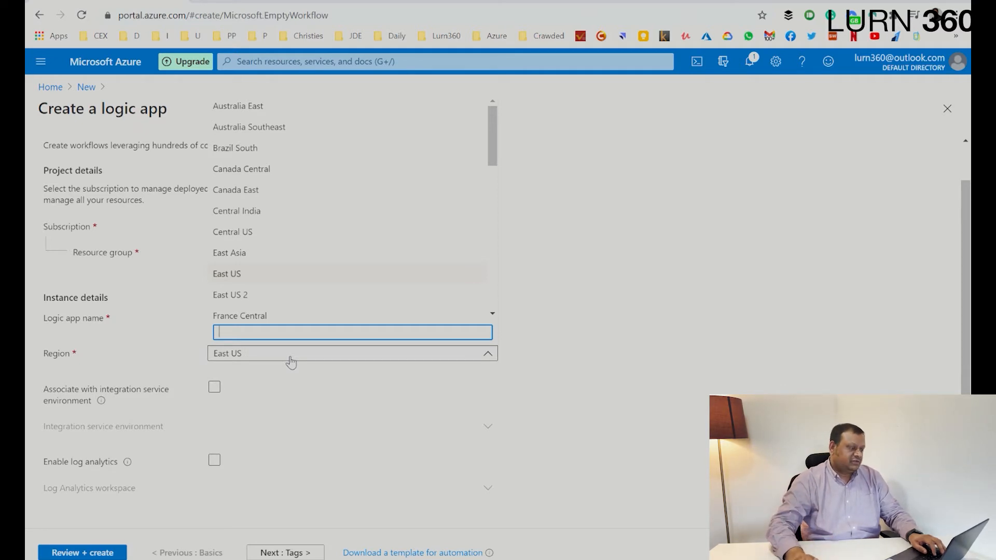
{"action": "left_click", "coordinate": [251, 274]}
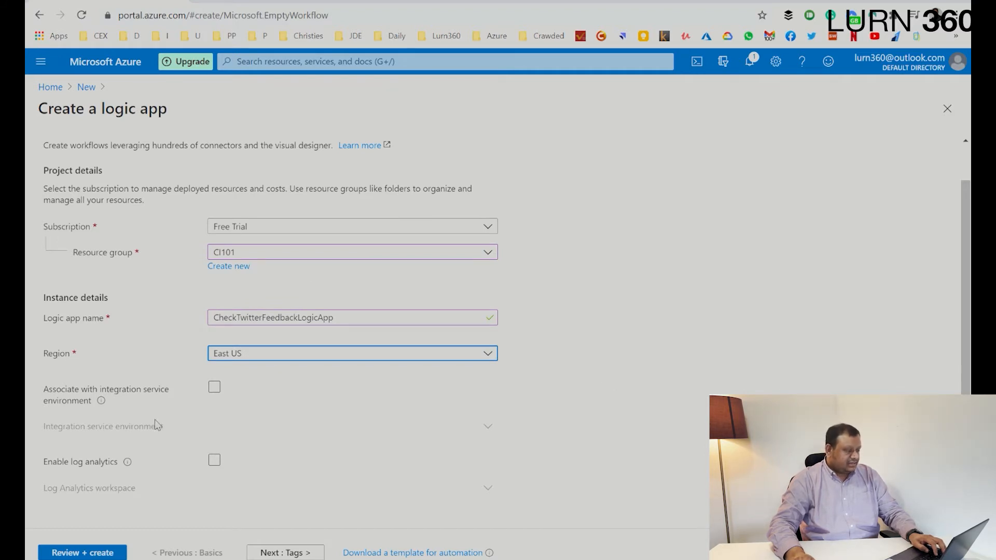
{"action": "left_click", "coordinate": [92, 553]}
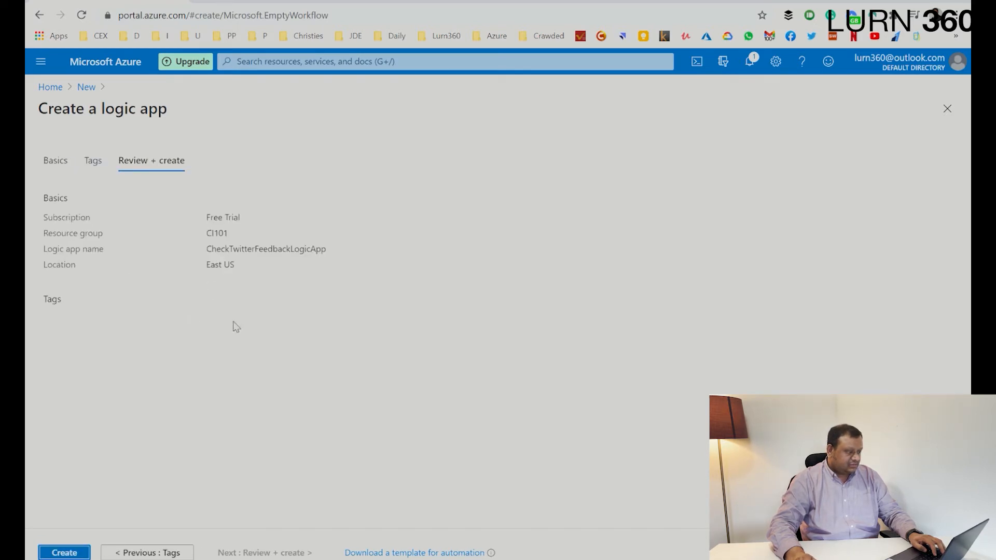
{"action": "double_click", "coordinate": [288, 252]}
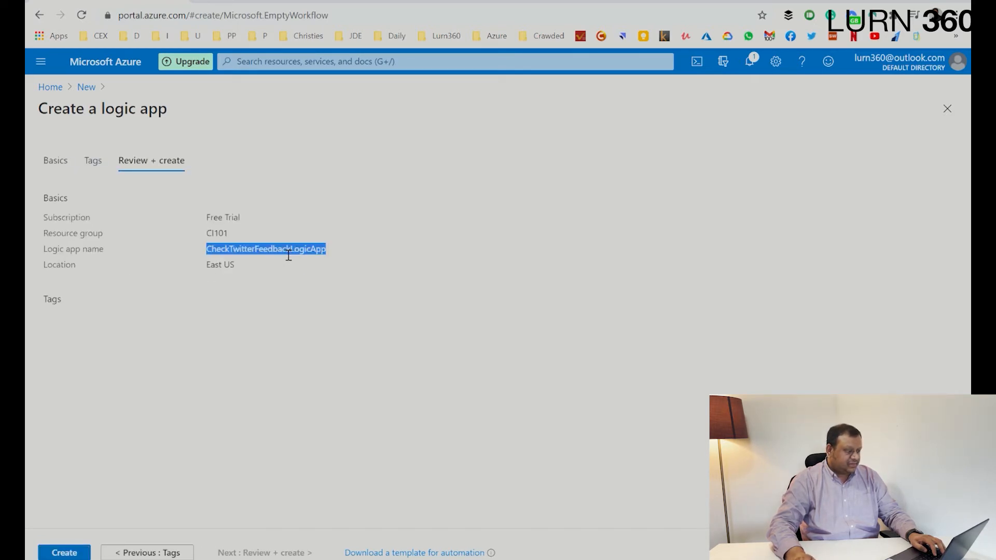
{"action": "left_click", "coordinate": [53, 556]}
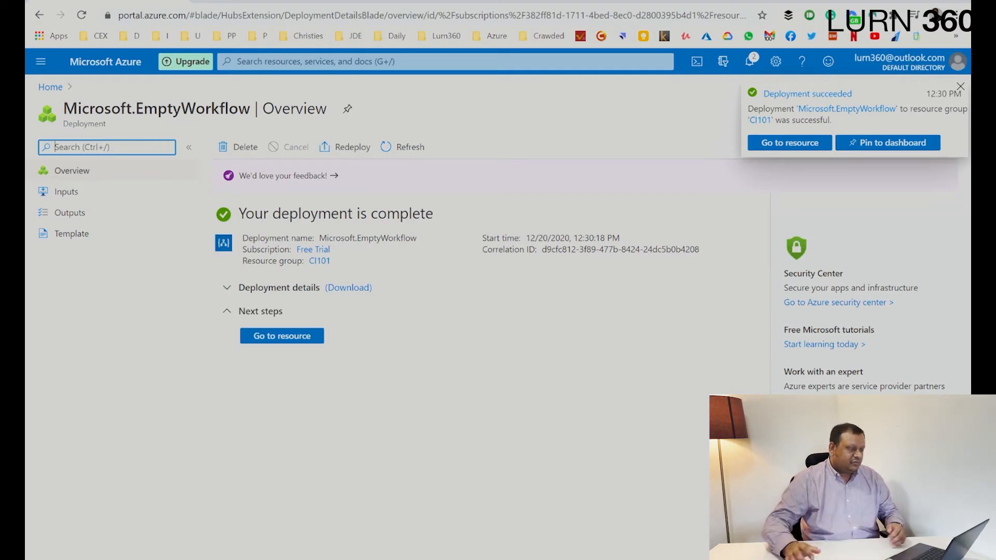
- Go to the deployed CheckTwitterFeedbackLogicApp and browse the designer's triggers and templates
{"action": "left_click", "coordinate": [791, 148]}
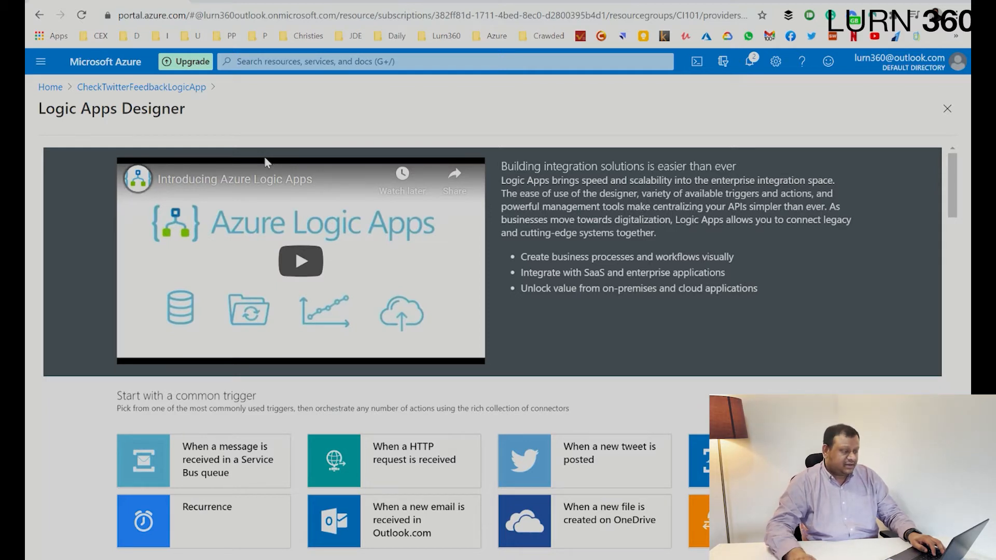
{"action": "scroll", "coordinate": [306, 191], "scroll_direction": "down", "scroll_amount": 4}
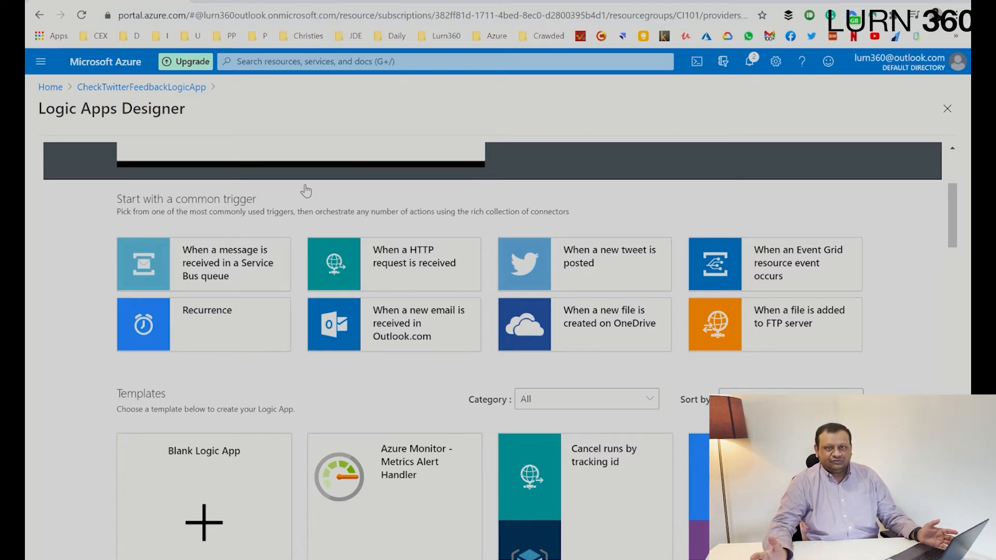
{"action": "scroll", "coordinate": [304, 194], "scroll_direction": "down", "scroll_amount": 1}
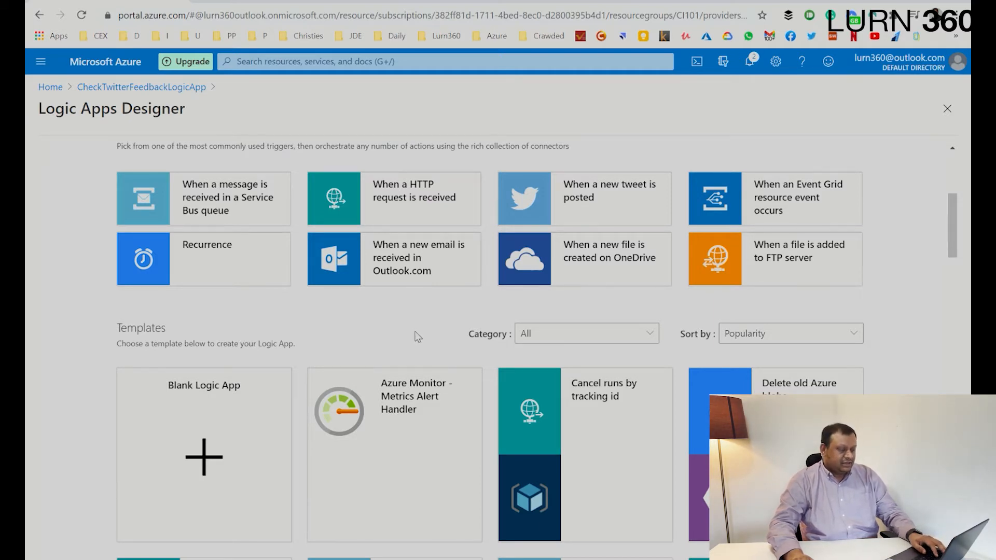
{"action": "scroll", "coordinate": [342, 314], "scroll_direction": "down", "scroll_amount": 5}
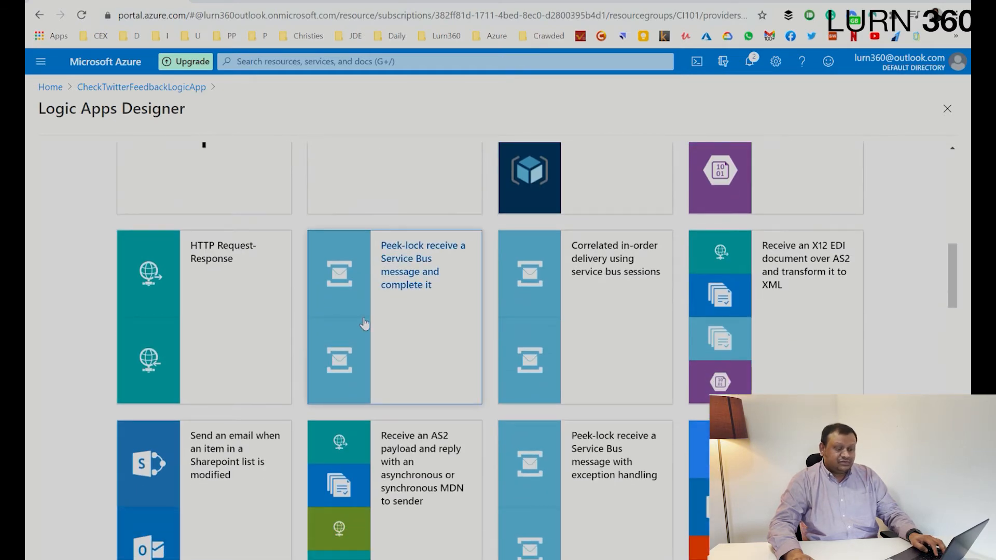
{"action": "scroll", "coordinate": [365, 324], "scroll_direction": "down", "scroll_amount": 3}
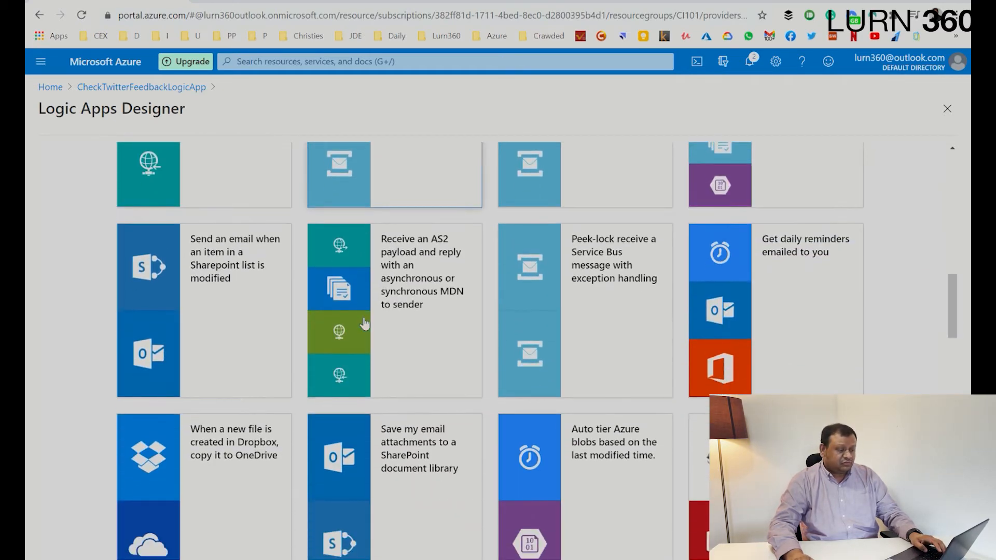
{"action": "scroll", "coordinate": [365, 324], "scroll_direction": "down", "scroll_amount": 2}
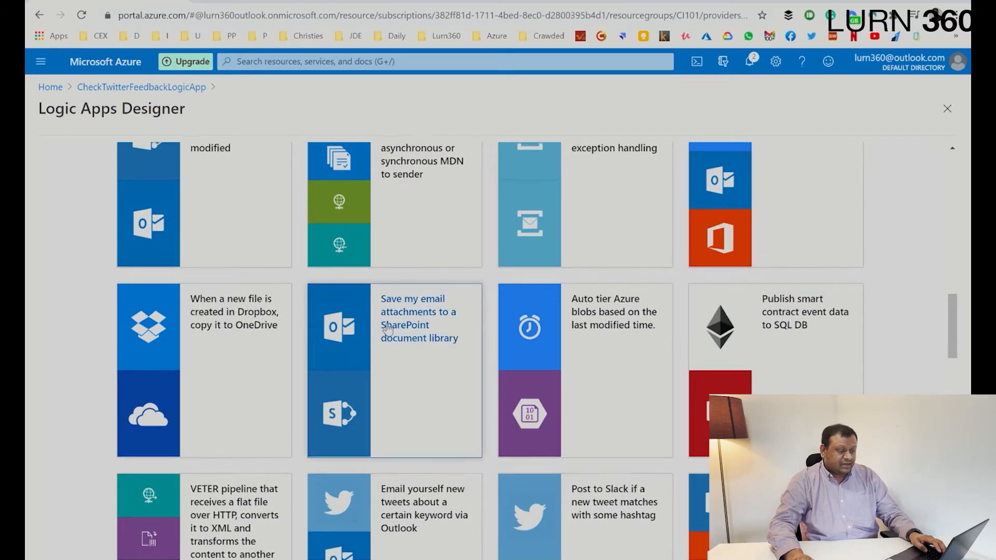
{"action": "scroll", "coordinate": [379, 324], "scroll_direction": "up", "scroll_amount": 3}
{"action": "scroll", "coordinate": [388, 328], "scroll_direction": "down", "scroll_amount": 10}
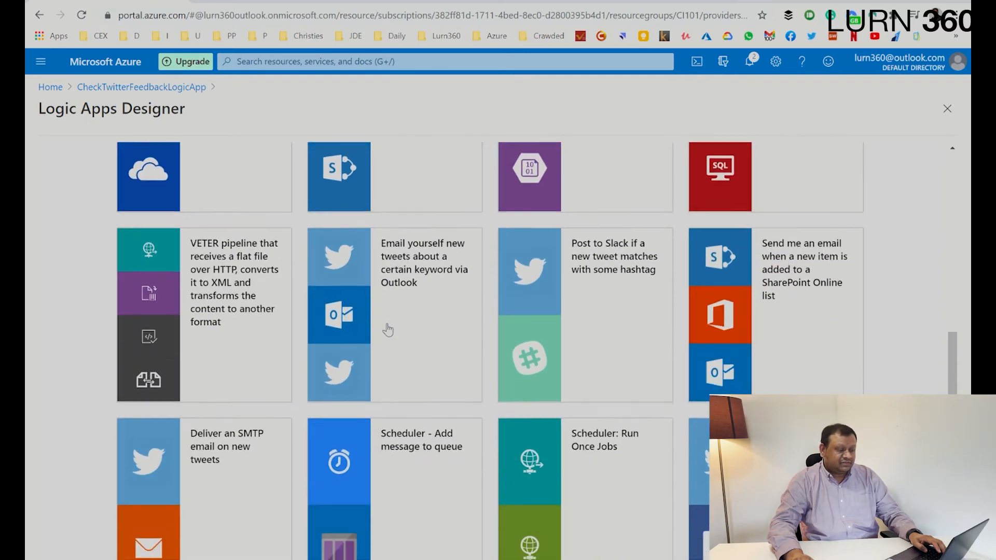
{"action": "scroll", "coordinate": [431, 330], "scroll_direction": "up", "scroll_amount": 12}
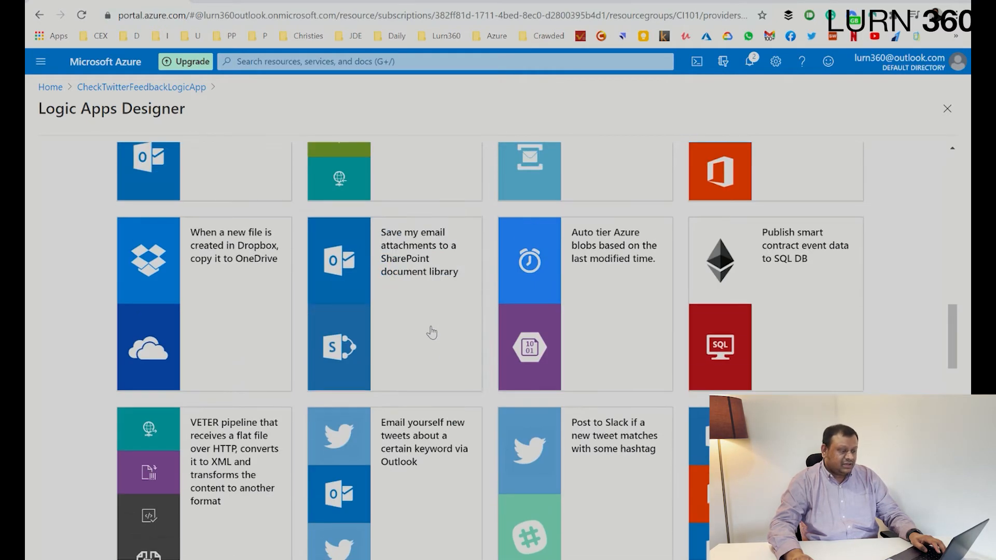
{"action": "scroll", "coordinate": [435, 333], "scroll_direction": "up", "scroll_amount": 6}
{"action": "scroll", "coordinate": [435, 334], "scroll_direction": "down", "scroll_amount": 2}
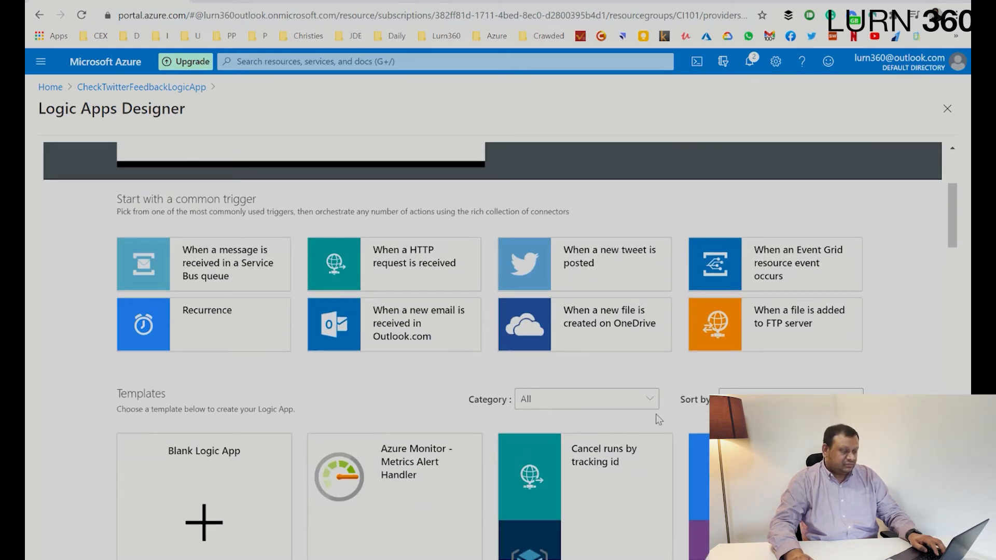
- Filter templates to Social and preview 'Email yourself new tweets about a certain keyword via Outlook'
{"action": "left_click", "coordinate": [610, 402]}
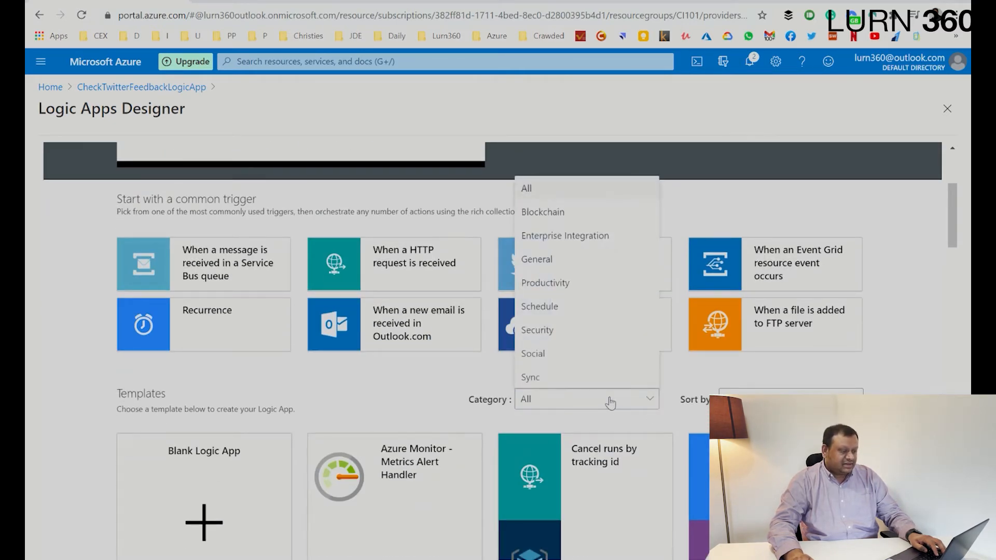
{"action": "left_click", "coordinate": [581, 354]}
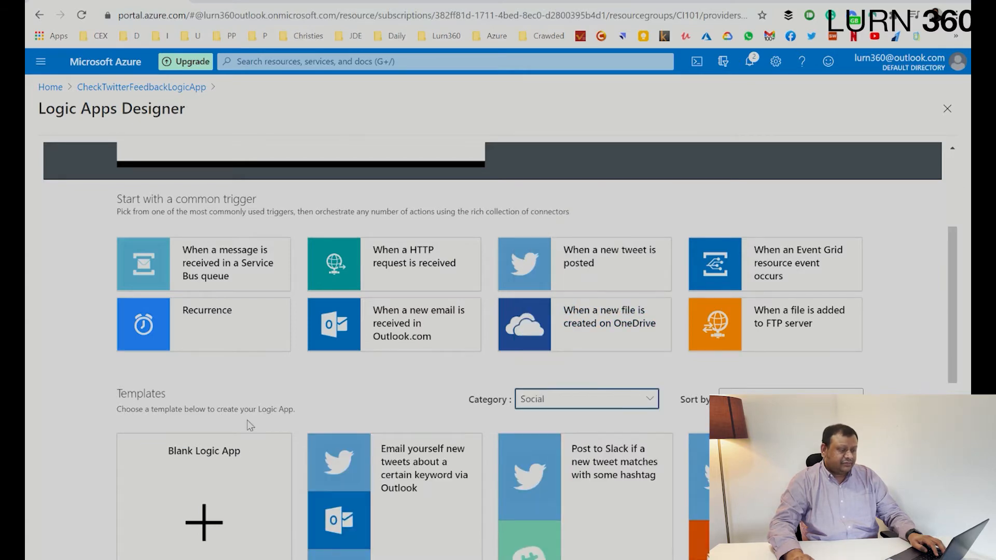
{"action": "scroll", "coordinate": [348, 408], "scroll_direction": "down", "scroll_amount": 5}
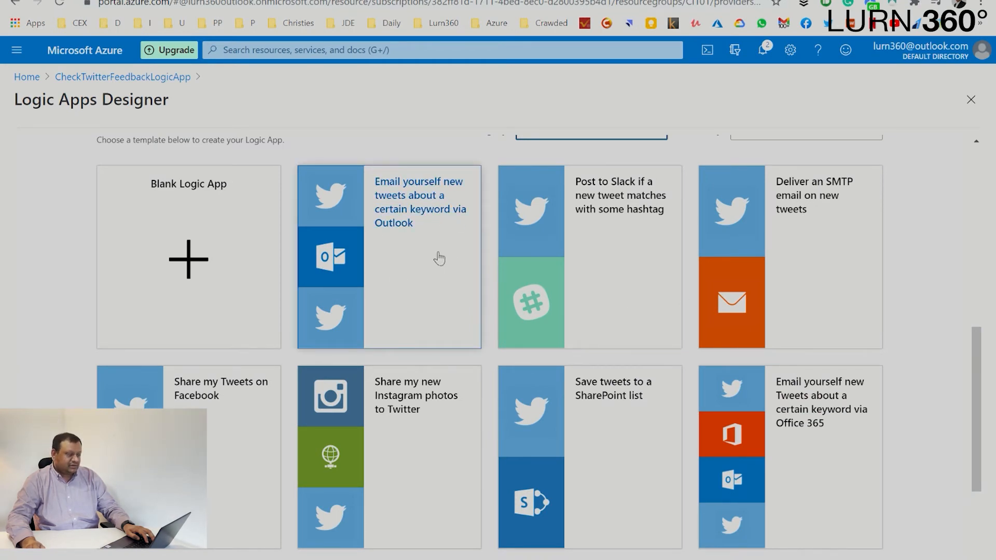
{"action": "left_click", "coordinate": [434, 271]}
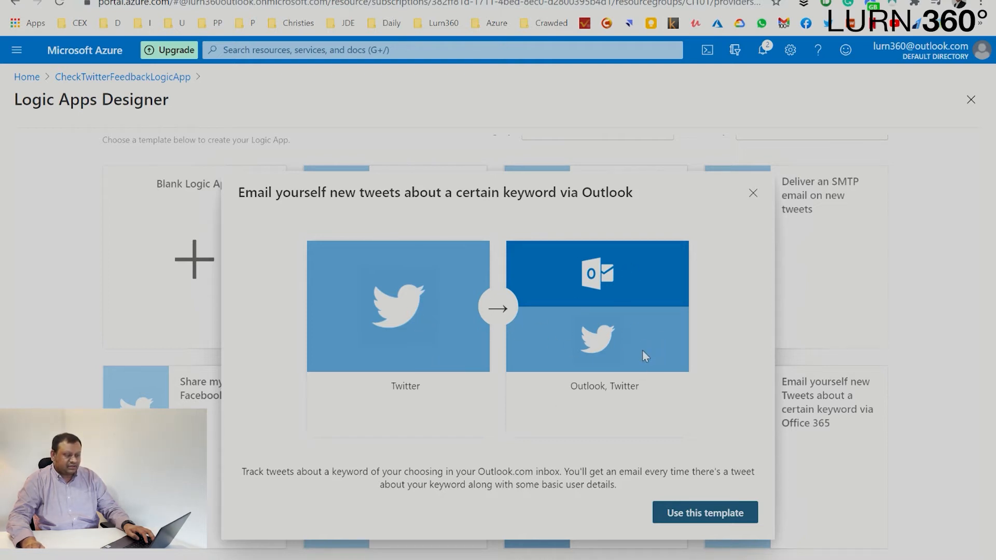
- Use the template, confirm the TweetConn1 Twitter and Outlook.com connections, and continue
{"action": "left_click", "coordinate": [726, 513]}
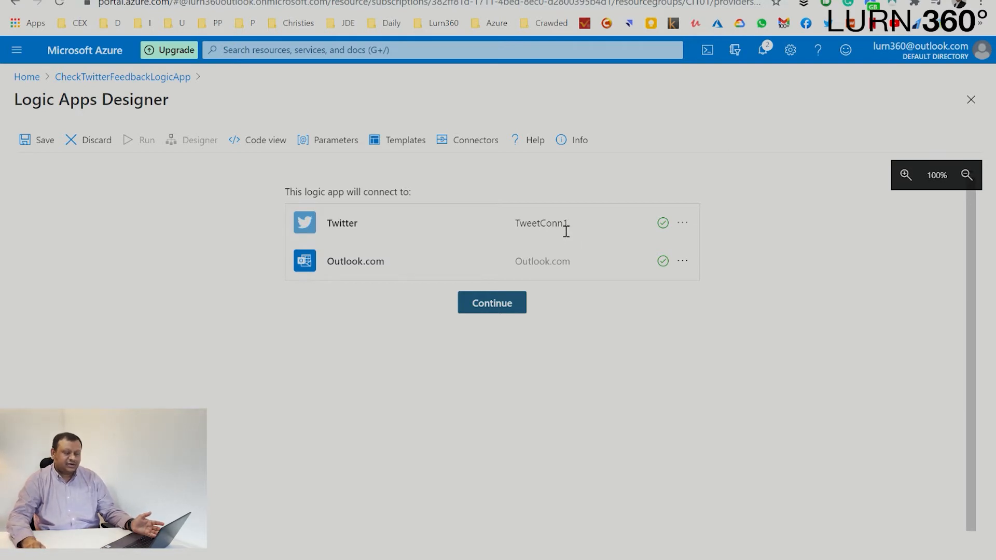
{"action": "left_click_drag", "start_coordinate": [516, 229], "coordinate": [575, 229]}
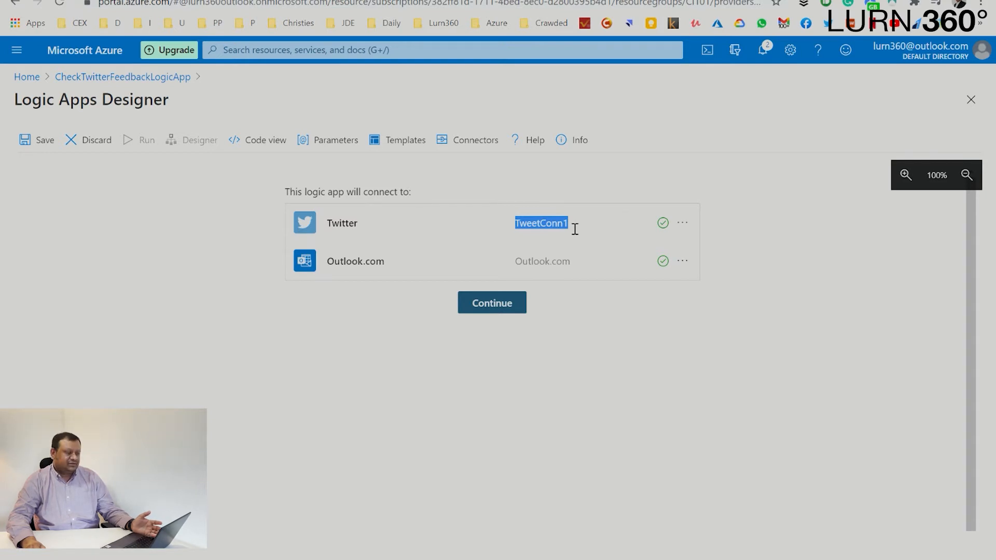
{"action": "left_click", "coordinate": [575, 230]}
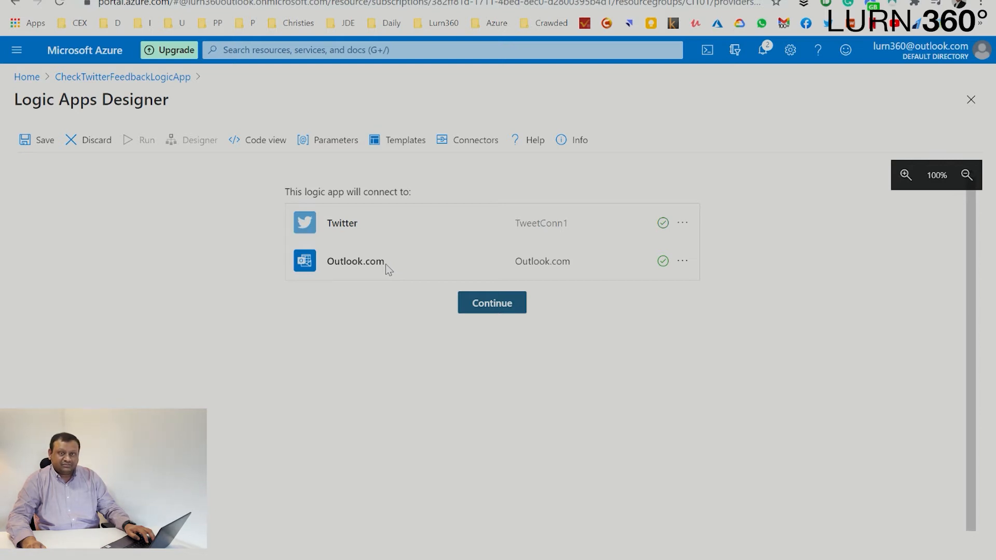
{"action": "left_click_drag", "start_coordinate": [385, 263], "coordinate": [335, 272]}
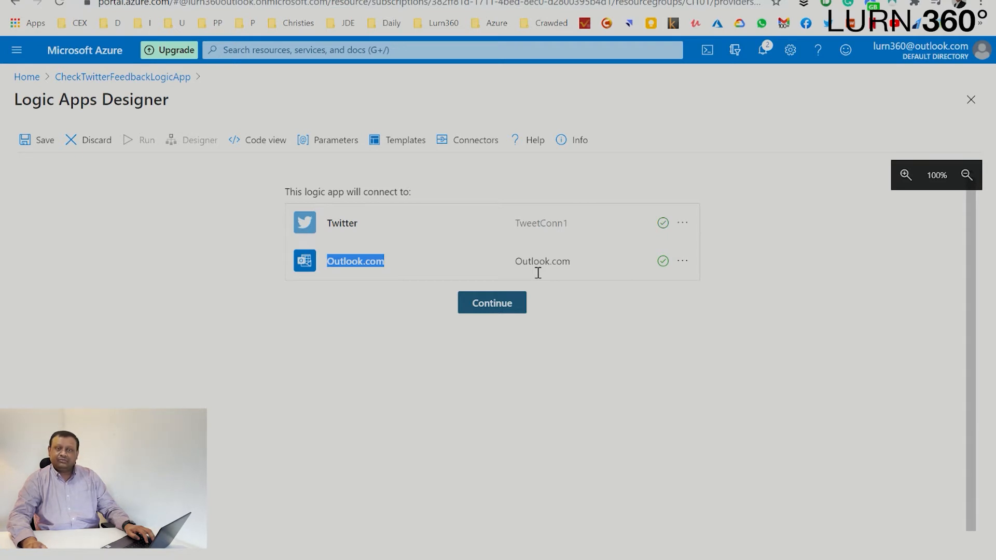
{"action": "left_click", "coordinate": [324, 359]}
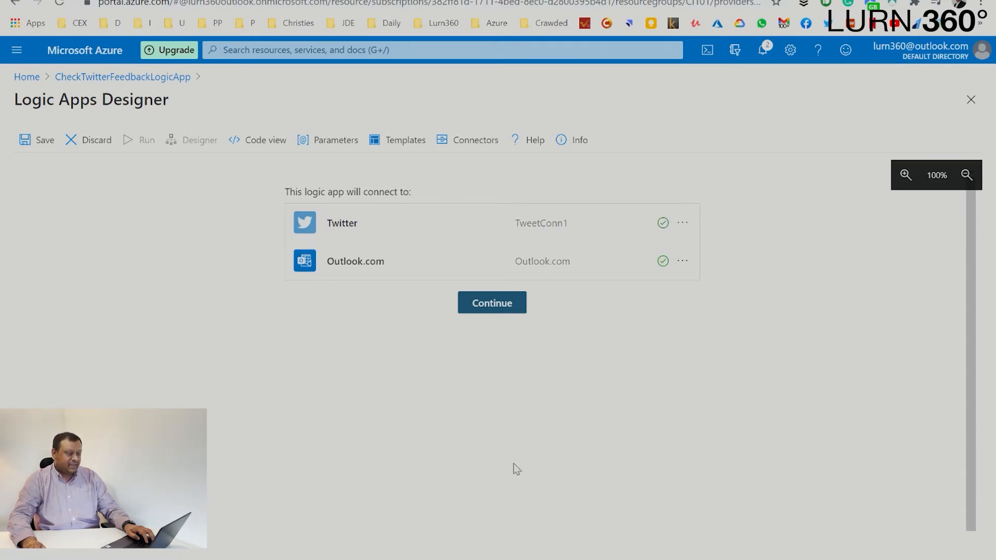
{"action": "left_click", "coordinate": [495, 306]}
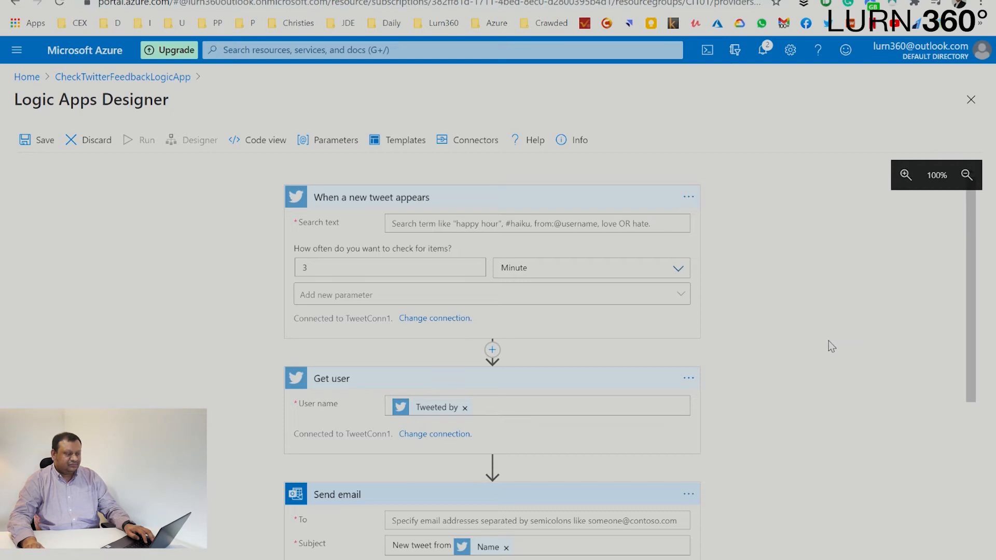
- Make the new-tweet trigger search for #CI101 every 1 Minute
{"action": "key", "text": "ctrl+shift+b"}
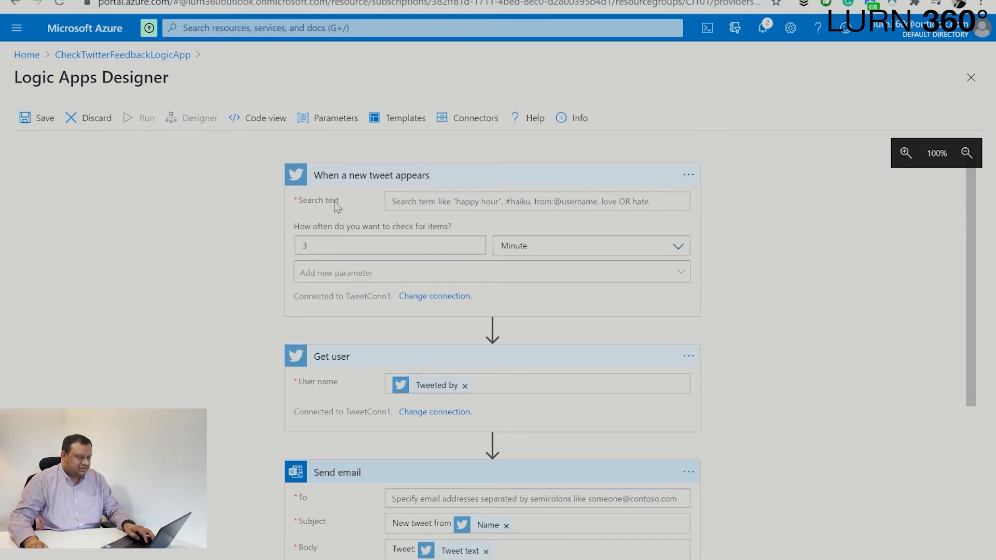
{"action": "left_click", "coordinate": [499, 210]}
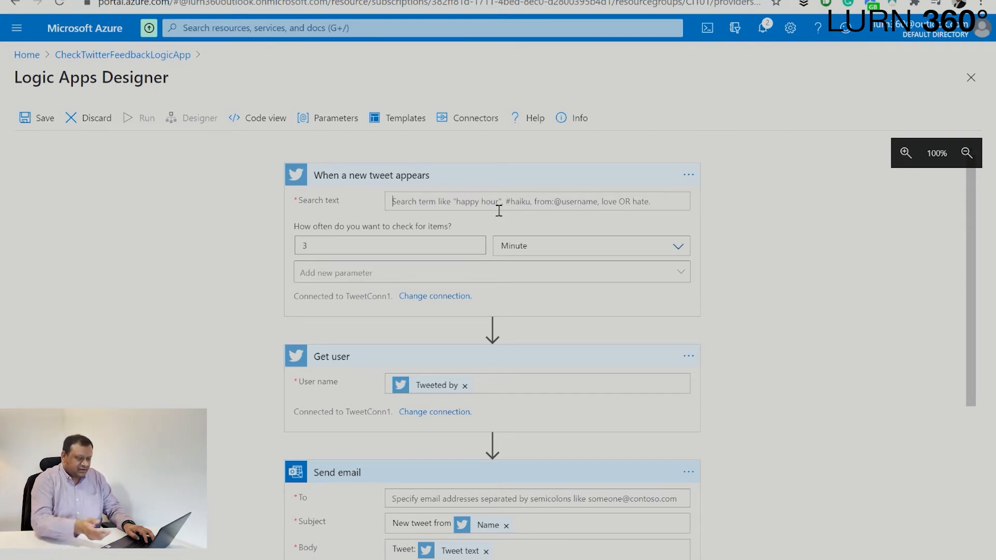
{"action": "type", "text": "#"}
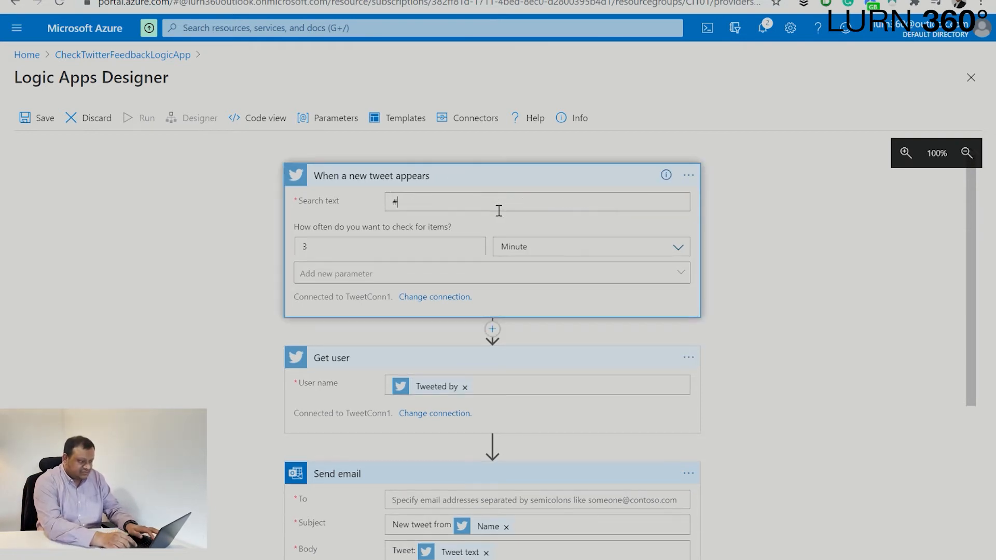
{"action": "type", "text": "Cl"}
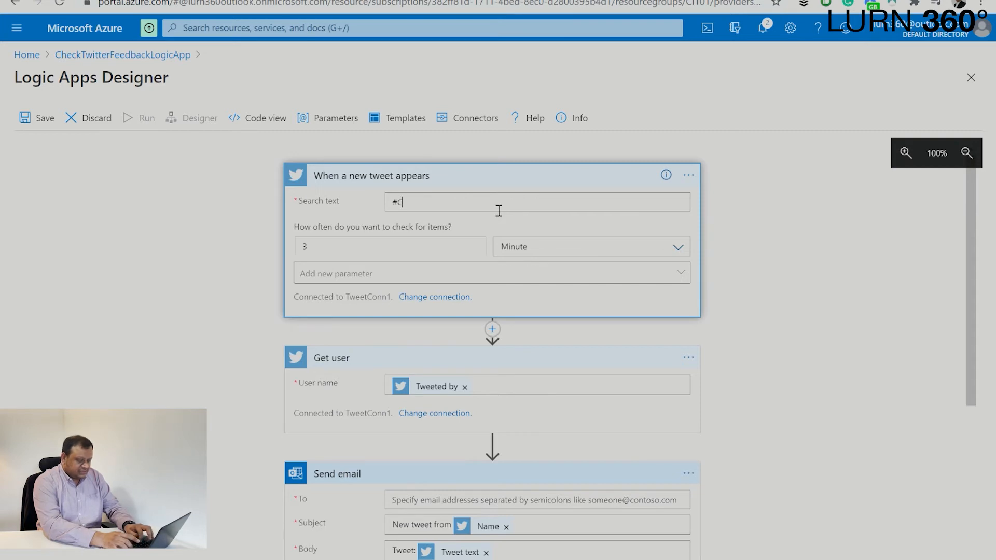
{"action": "type", "text": "101"}
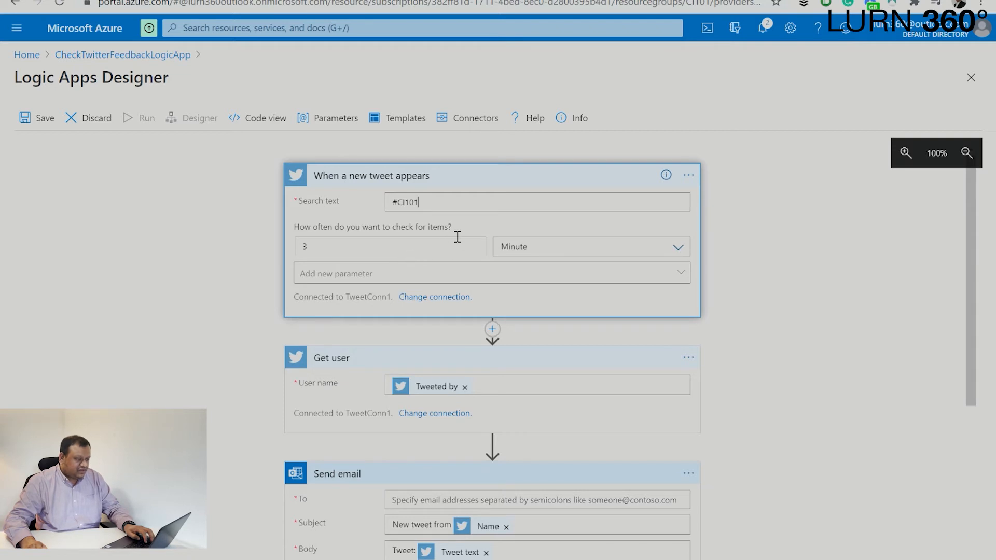
{"action": "left_click_drag", "start_coordinate": [431, 254], "coordinate": [268, 251]}
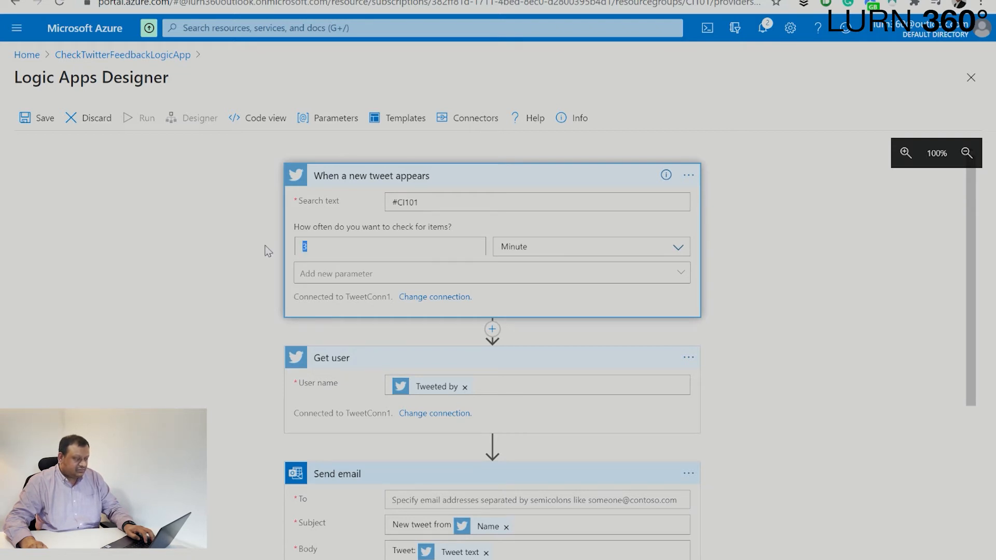
{"action": "type", "text": "1"}
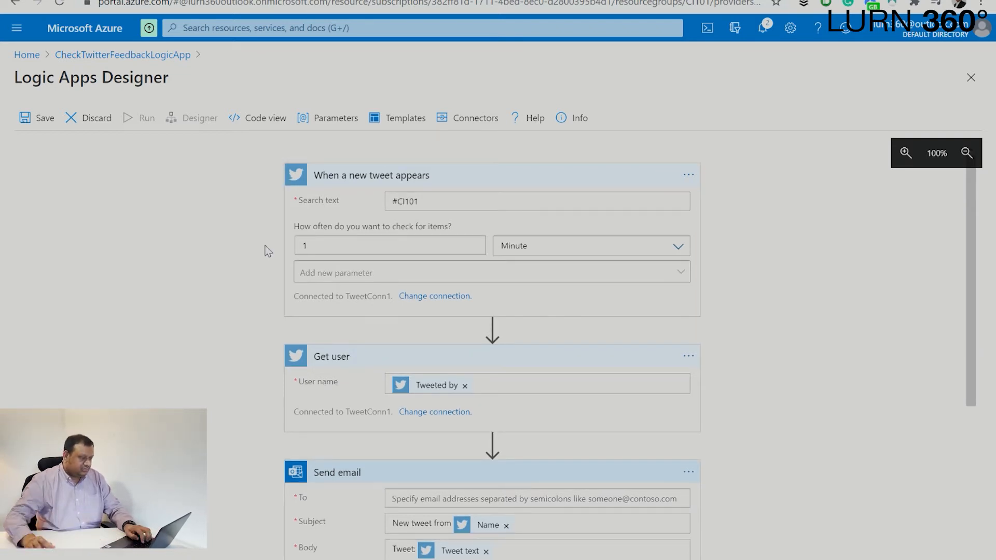
{"action": "left_click", "coordinate": [531, 256]}
{"action": "left_click", "coordinate": [441, 257]}
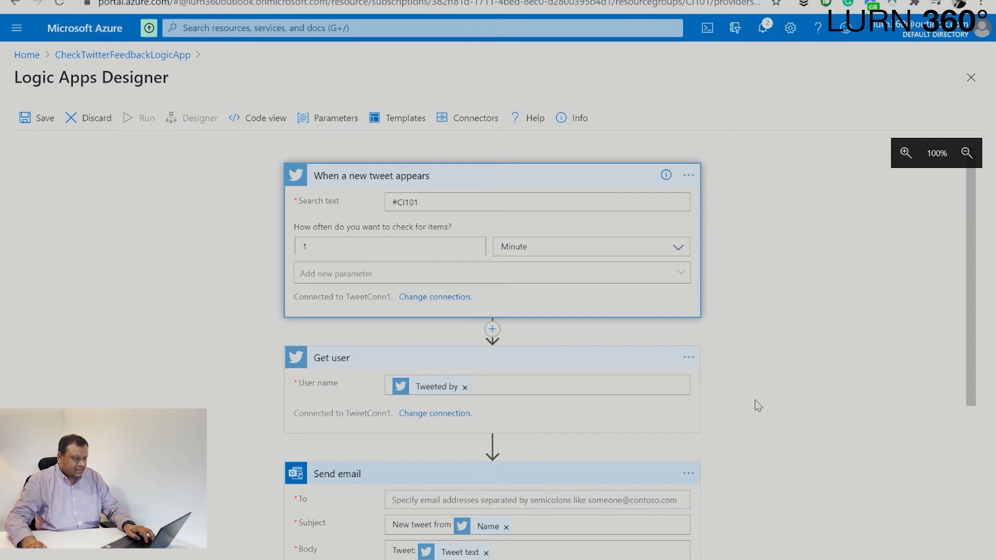
{"action": "scroll", "coordinate": [761, 408], "scroll_direction": "down", "scroll_amount": 2}
{"action": "scroll", "coordinate": [736, 307], "scroll_direction": "up", "scroll_amount": 2}
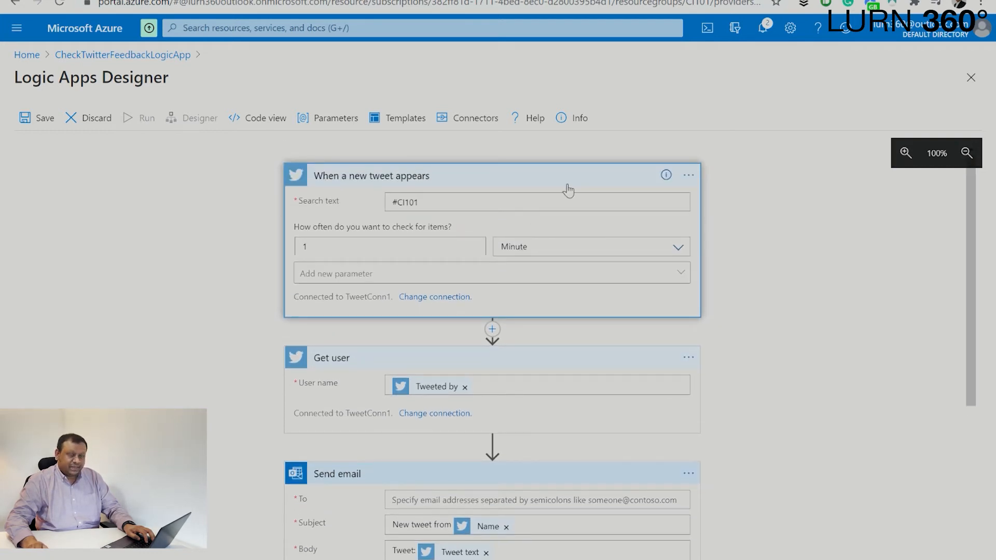
{"action": "left_click_drag", "start_coordinate": [420, 202], "coordinate": [393, 204]}
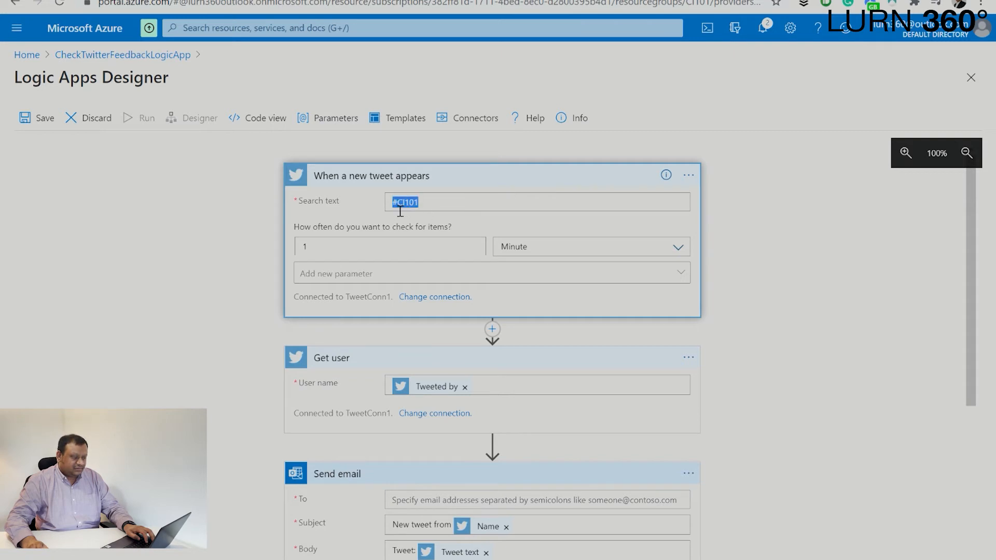
- Enter the recipient's Outlook.com e-mail address in the Send email To field
{"action": "scroll", "coordinate": [516, 254], "scroll_direction": "down", "scroll_amount": 2}
{"action": "scroll", "coordinate": [517, 253], "scroll_direction": "up", "scroll_amount": 2}
{"action": "scroll", "coordinate": [525, 292], "scroll_direction": "down", "scroll_amount": 2}
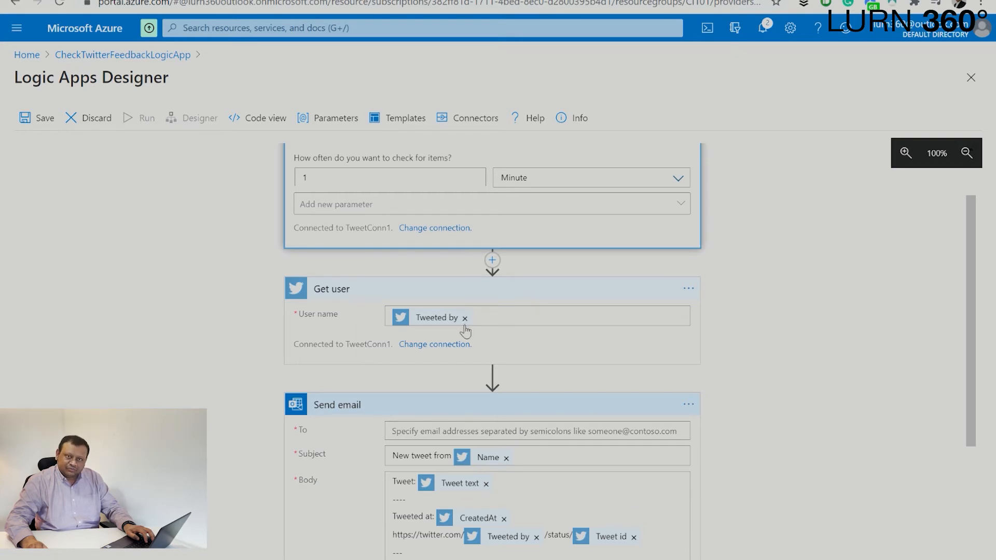
{"action": "scroll", "coordinate": [465, 331], "scroll_direction": "down", "scroll_amount": 4}
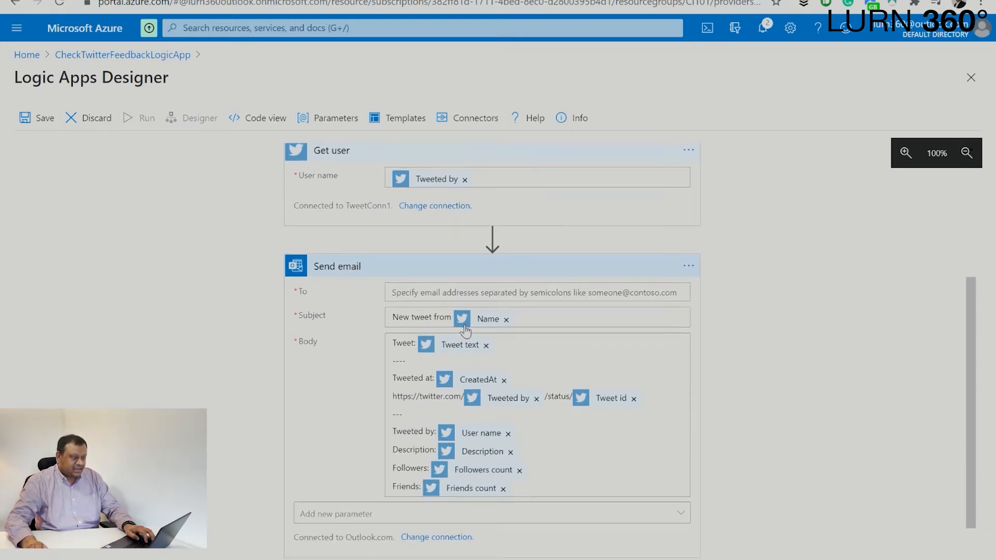
{"action": "scroll", "coordinate": [465, 331], "scroll_direction": "down", "scroll_amount": 2}
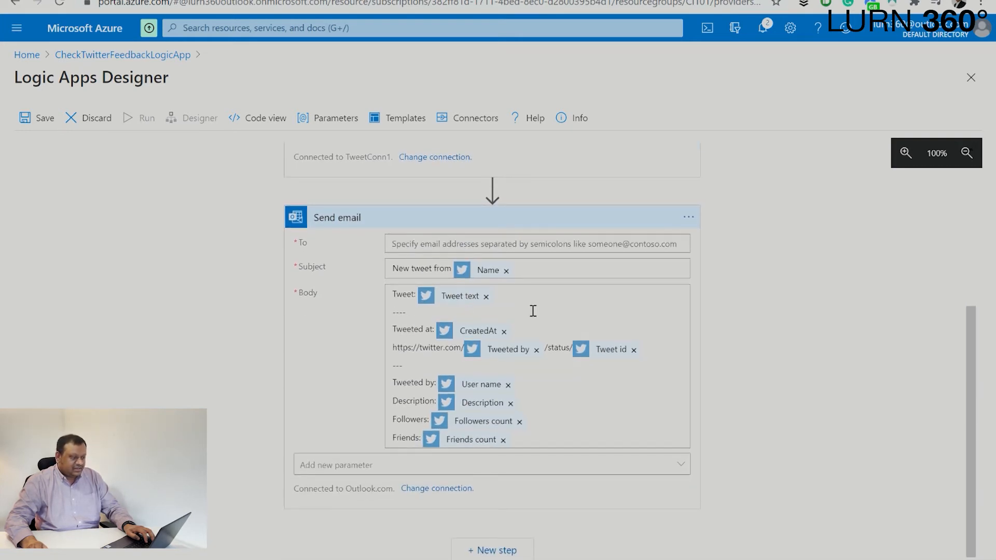
{"action": "left_click", "coordinate": [481, 248]}
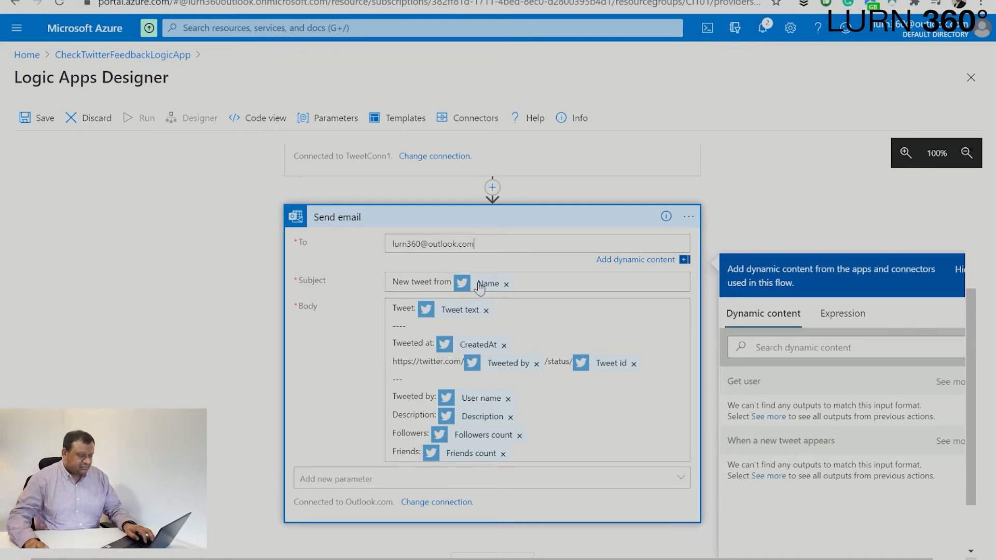
- Look through the workflow and search the Send email step's dynamic content
{"action": "scroll", "coordinate": [480, 288], "scroll_direction": "up", "scroll_amount": 4}
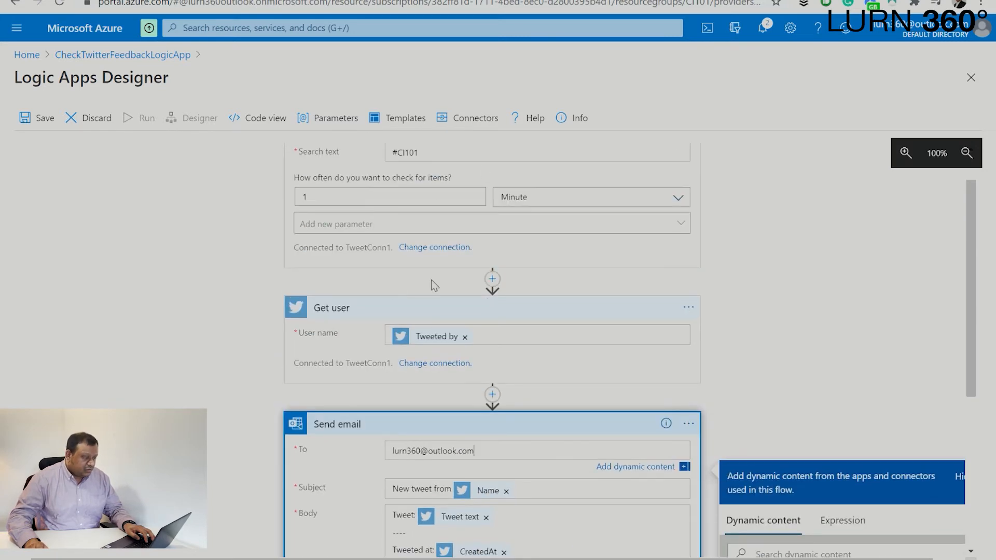
{"action": "scroll", "coordinate": [429, 285], "scroll_direction": "up", "scroll_amount": 1}
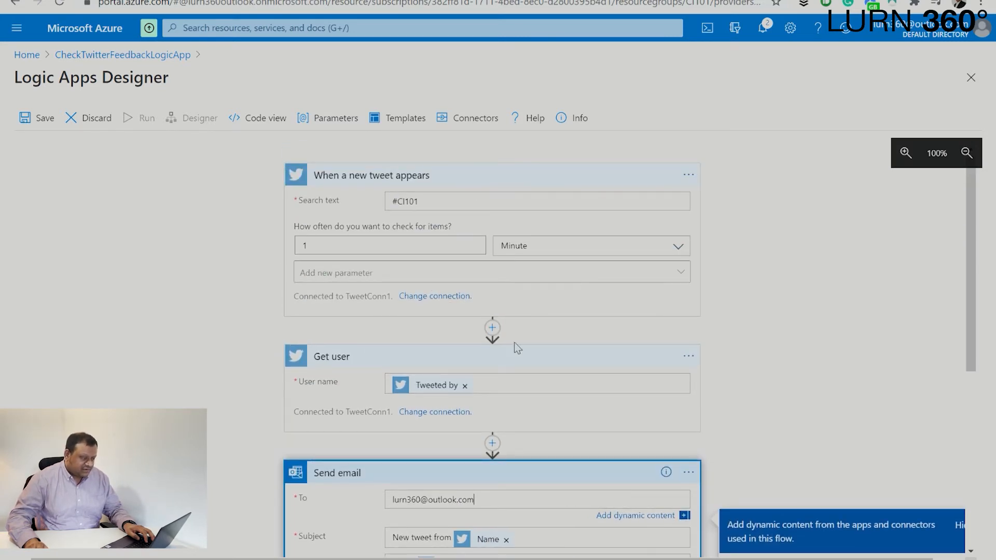
{"action": "scroll", "coordinate": [519, 345], "scroll_direction": "down", "scroll_amount": 3}
{"action": "scroll", "coordinate": [596, 369], "scroll_direction": "down", "scroll_amount": 2}
{"action": "left_click", "coordinate": [834, 404]}
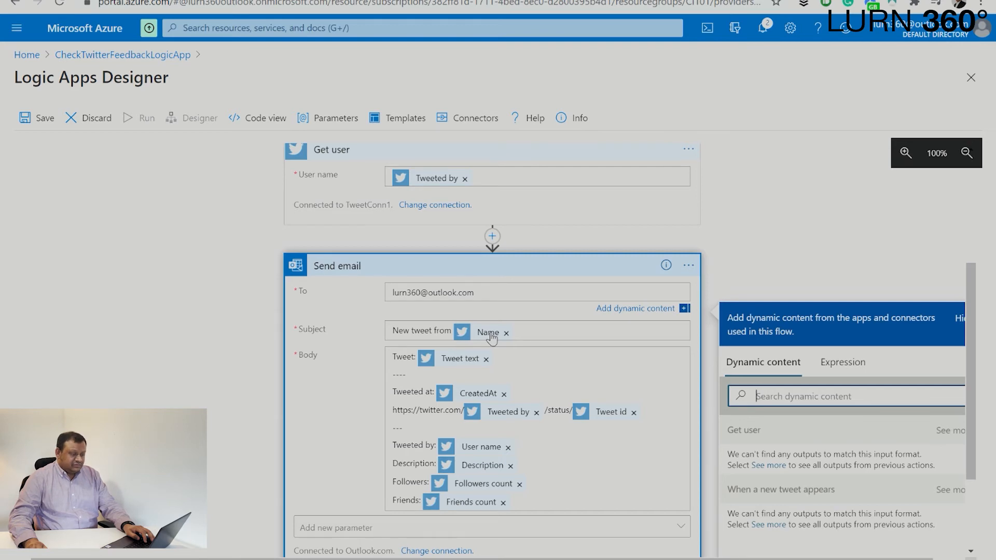
{"action": "scroll", "coordinate": [492, 337], "scroll_direction": "up", "scroll_amount": 3}
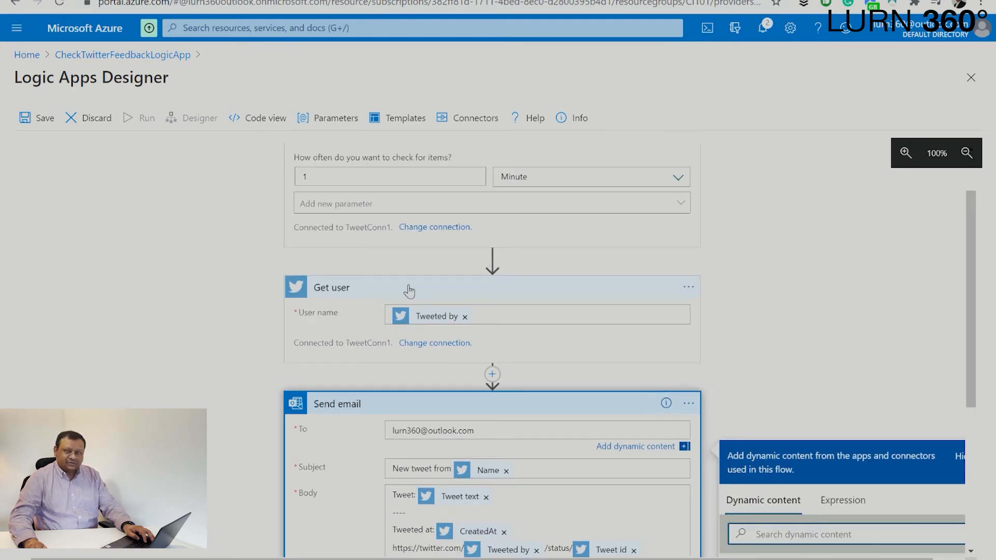
{"action": "scroll", "coordinate": [410, 291], "scroll_direction": "down", "scroll_amount": 3}
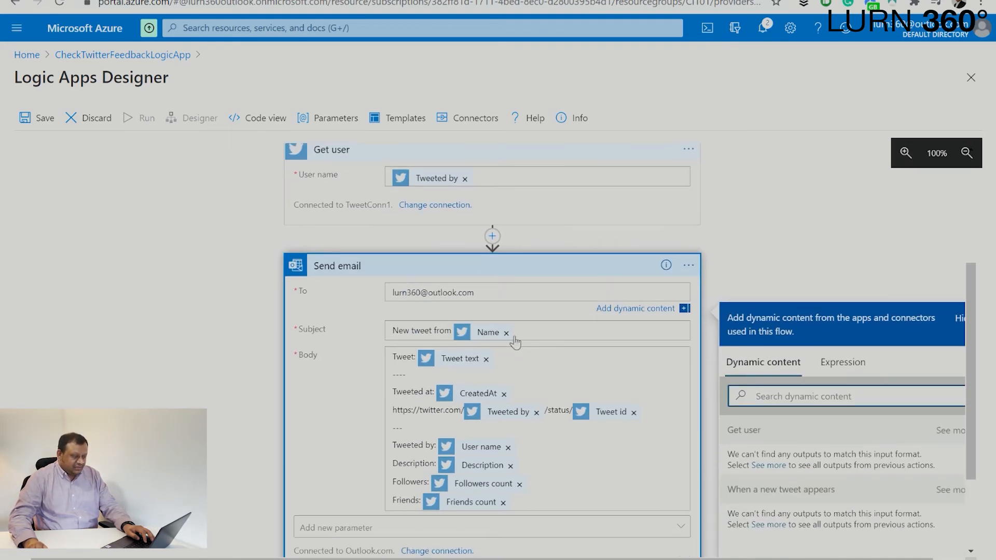
- Remove the Name token from the subject and show more Get user outputs
{"action": "left_click", "coordinate": [506, 333]}
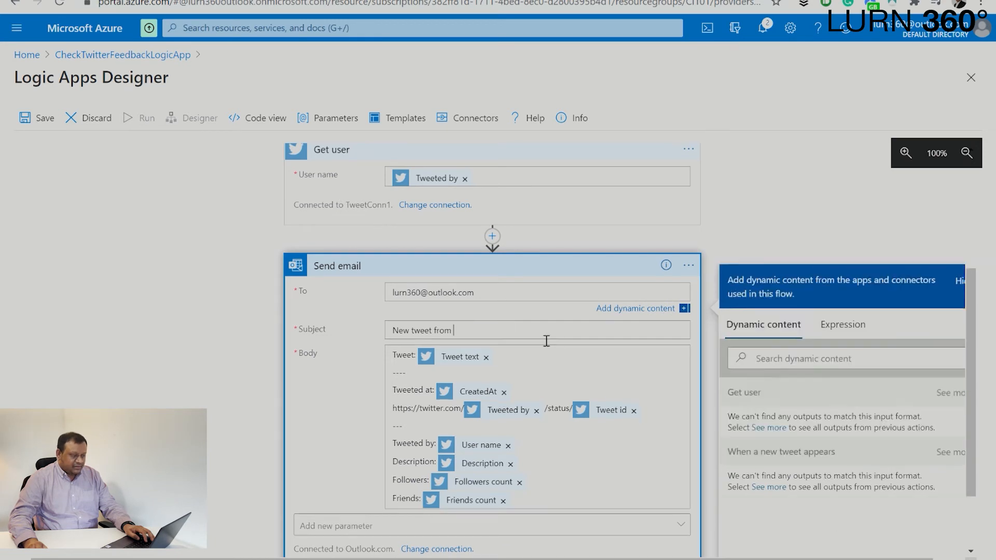
{"action": "scroll", "coordinate": [497, 341], "scroll_direction": "down", "scroll_amount": 3}
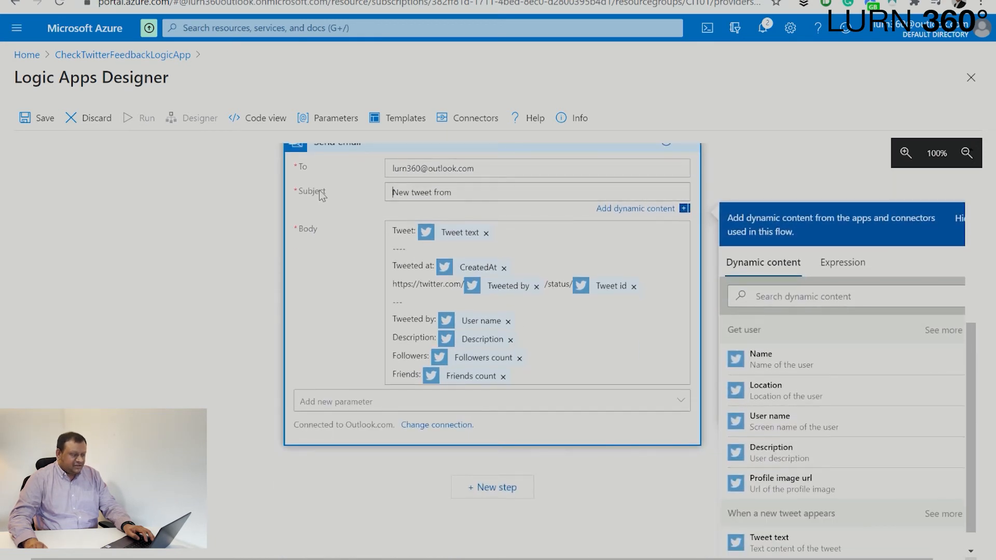
{"action": "left_click", "coordinate": [508, 199]}
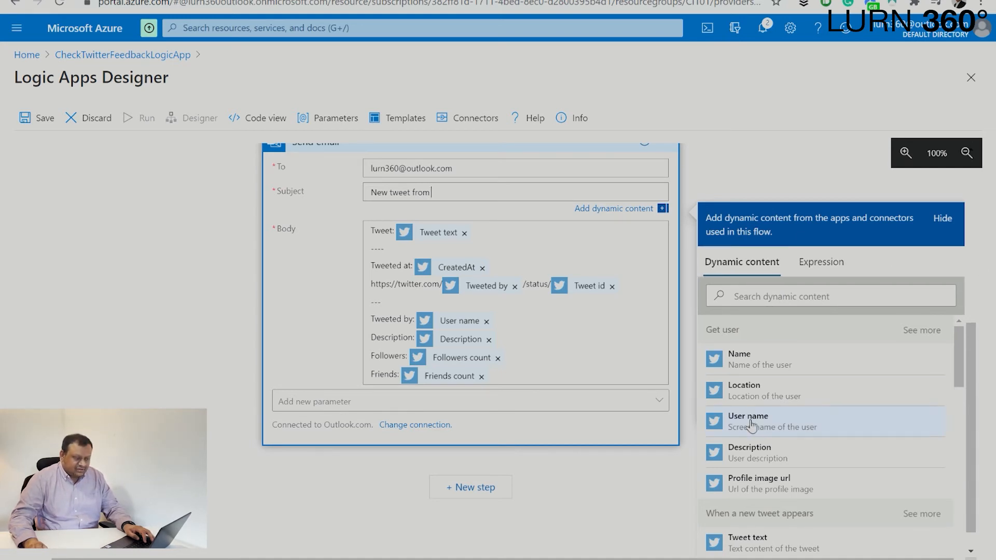
{"action": "left_click_drag", "start_coordinate": [706, 333], "coordinate": [741, 336]}
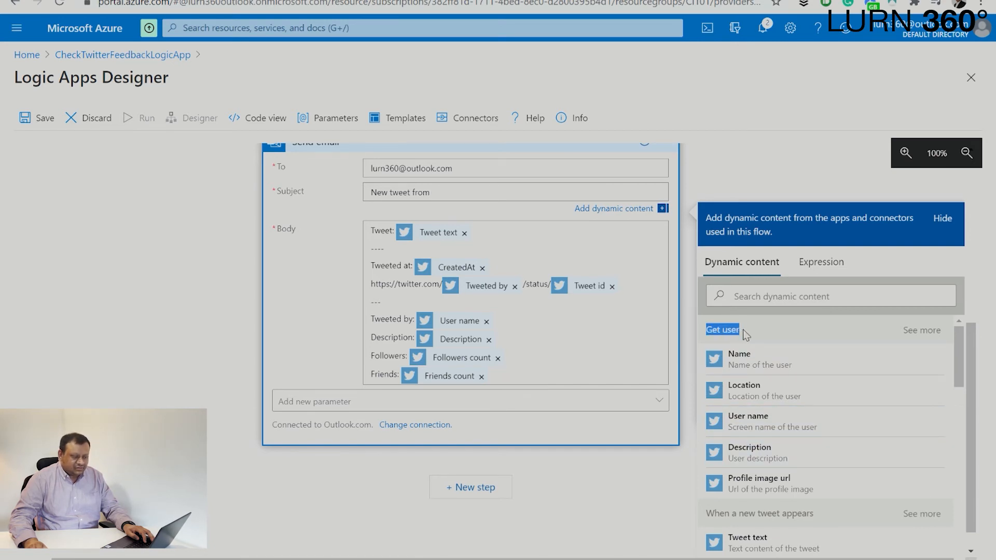
{"action": "scroll", "coordinate": [679, 349], "scroll_direction": "up", "scroll_amount": 3}
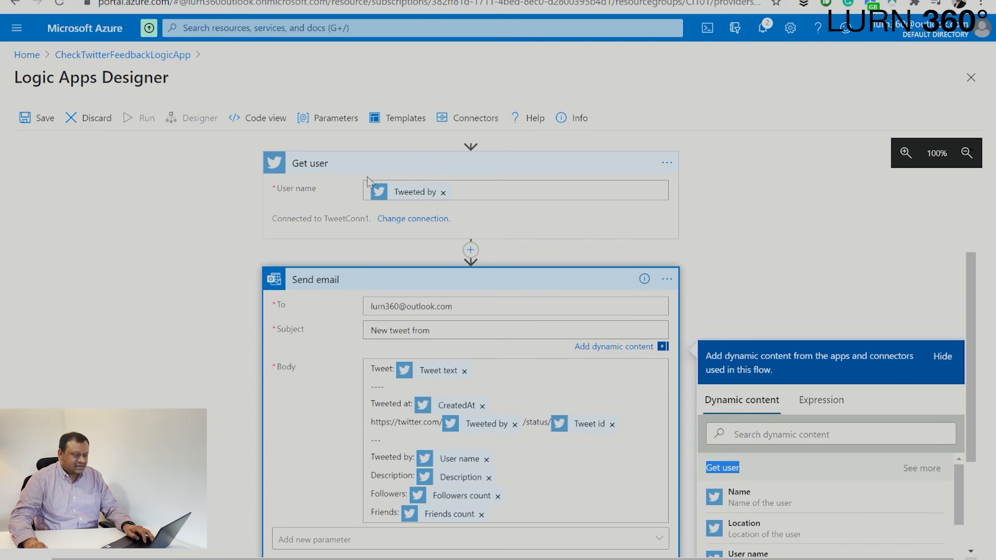
{"action": "scroll", "coordinate": [754, 340], "scroll_direction": "down", "scroll_amount": 2}
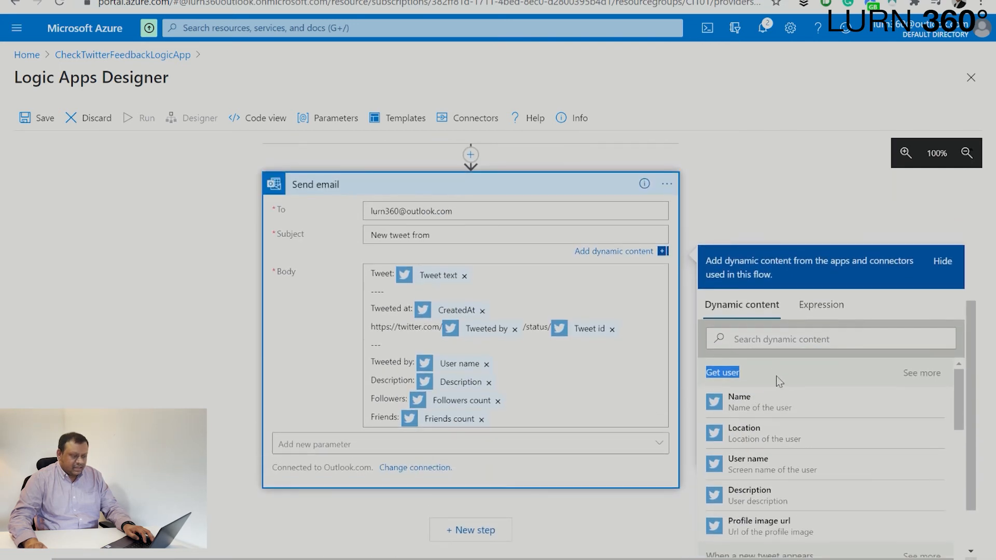
{"action": "left_click", "coordinate": [923, 375]}
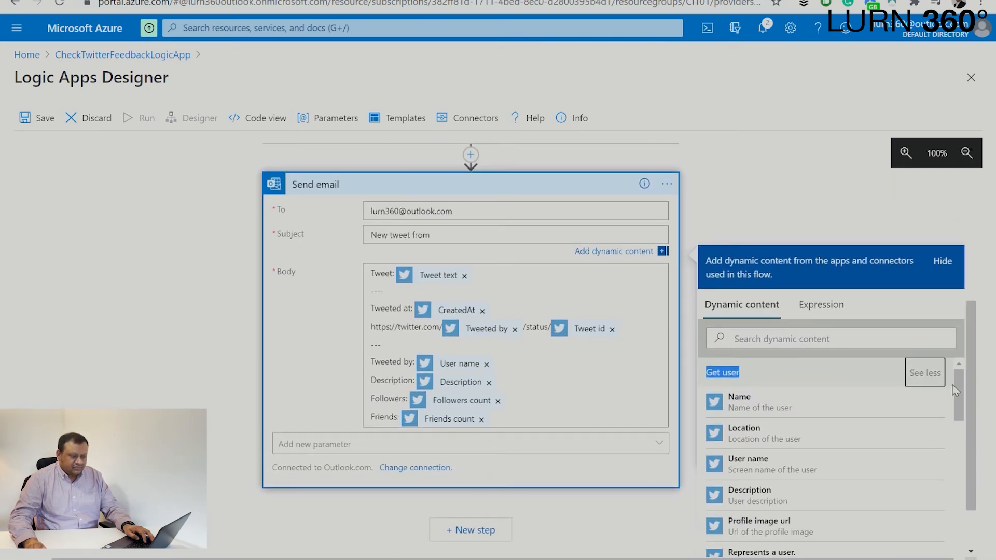
- Swap the added Location tokens for the user's Name after 'New tweet from'
{"action": "scroll", "coordinate": [965, 388], "scroll_direction": "down", "scroll_amount": 2}
{"action": "mouse_move", "coordinate": [954, 328]}
{"action": "left_mouse_down"}
{"action": "mouse_move", "coordinate": [957, 338]}
{"action": "mouse_move", "coordinate": [956, 326]}
{"action": "left_mouse_up"}
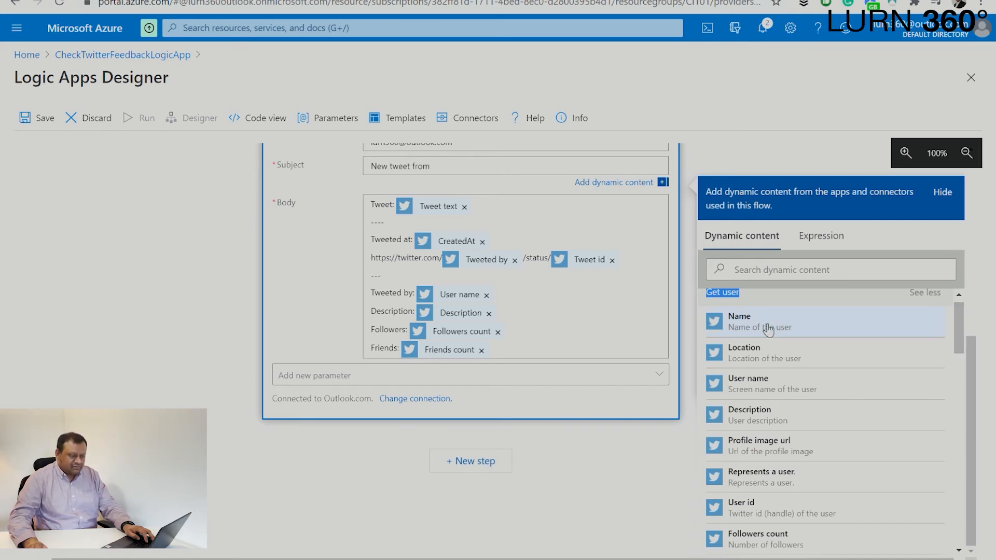
{"action": "left_click", "coordinate": [775, 354]}
{"action": "left_click", "coordinate": [775, 354]}
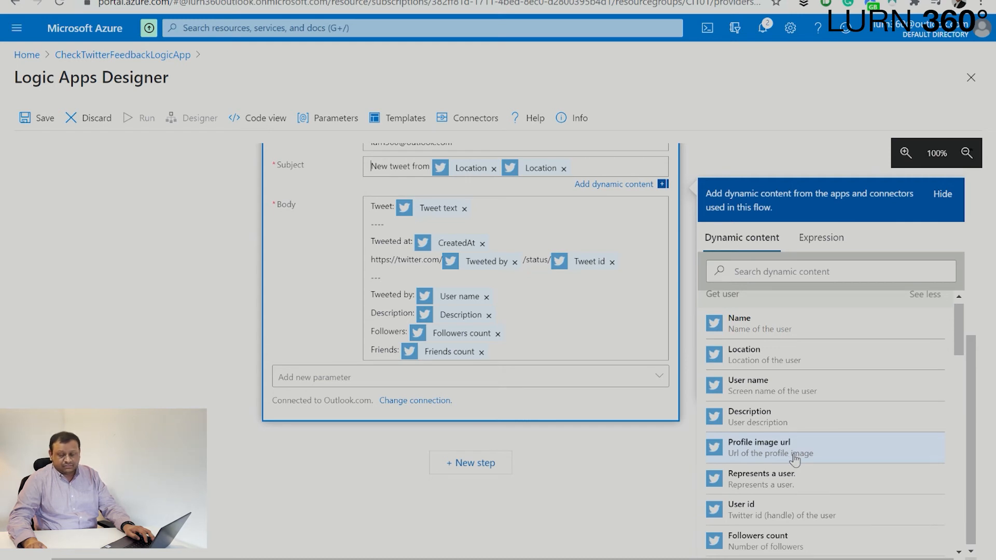
{"action": "scroll", "coordinate": [826, 438], "scroll_direction": "down", "scroll_amount": 5}
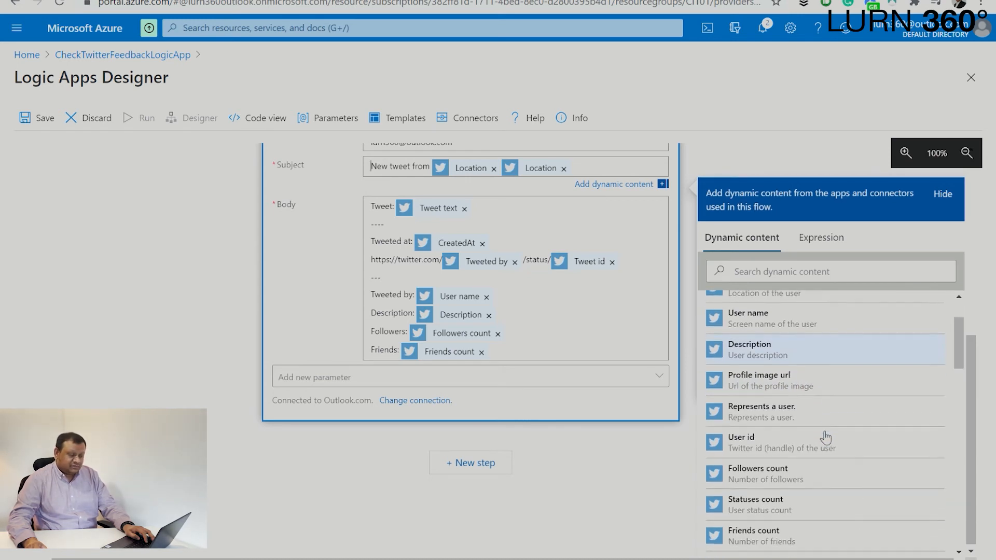
{"action": "scroll", "coordinate": [826, 438], "scroll_direction": "up", "scroll_amount": 5}
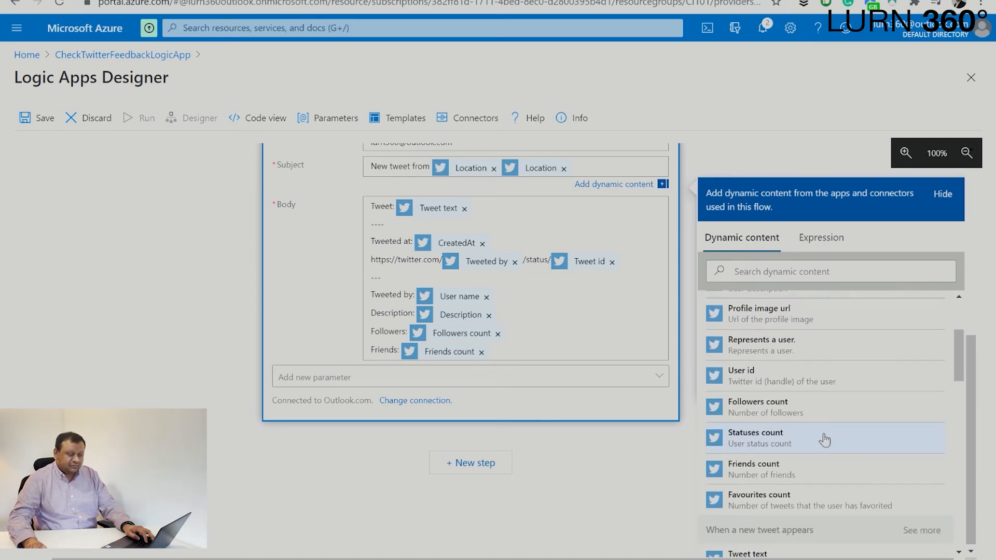
{"action": "left_click", "coordinate": [495, 169]}
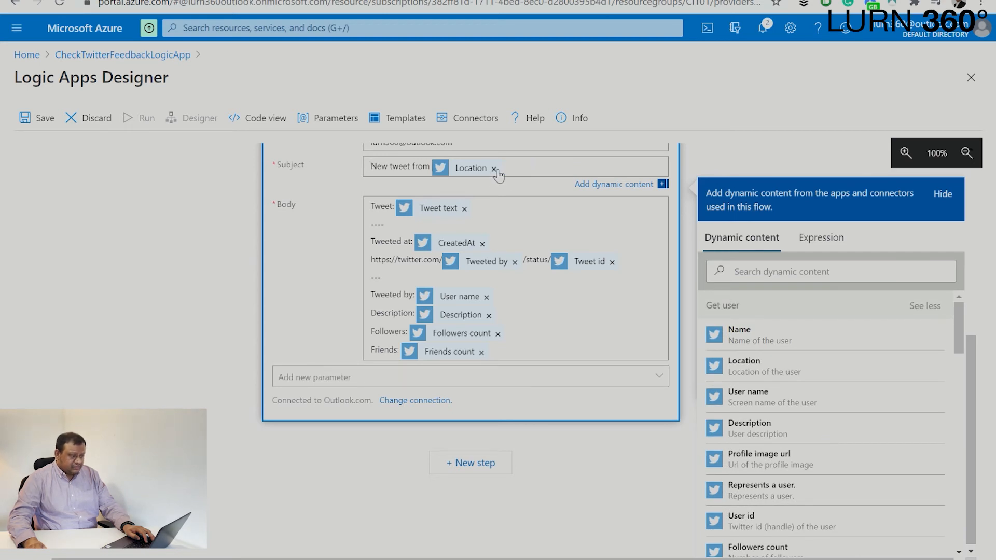
{"action": "left_click", "coordinate": [494, 170]}
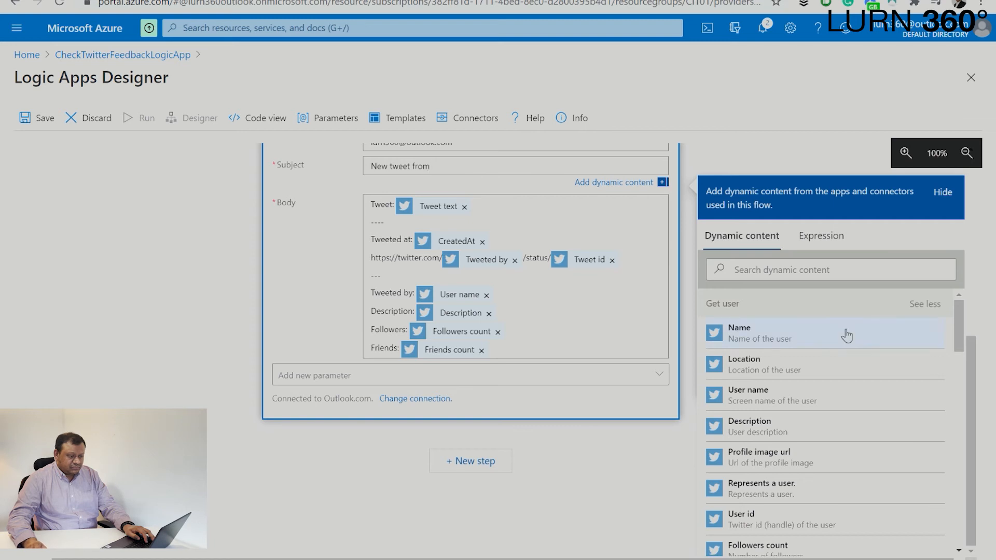
{"action": "left_click", "coordinate": [829, 341]}
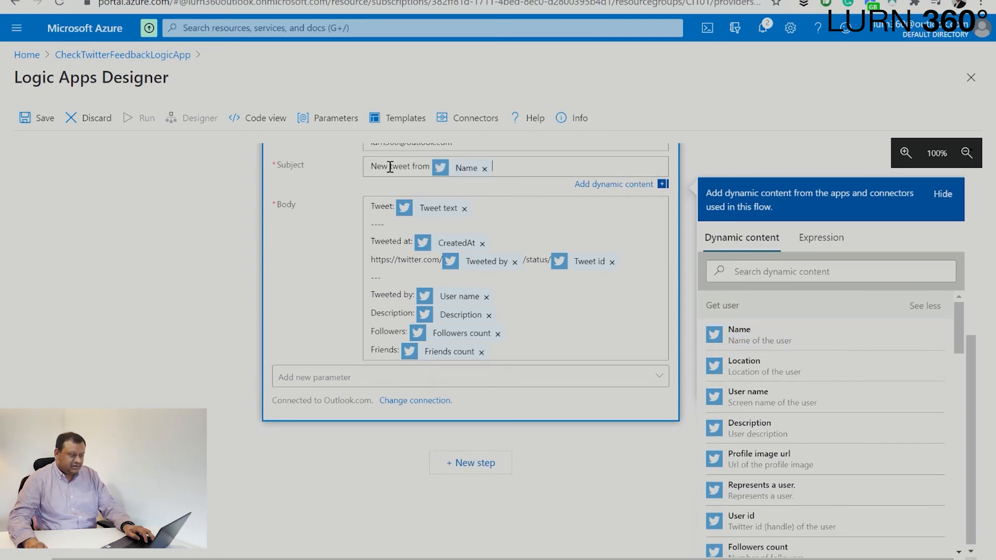
{"action": "left_click", "coordinate": [509, 219]}
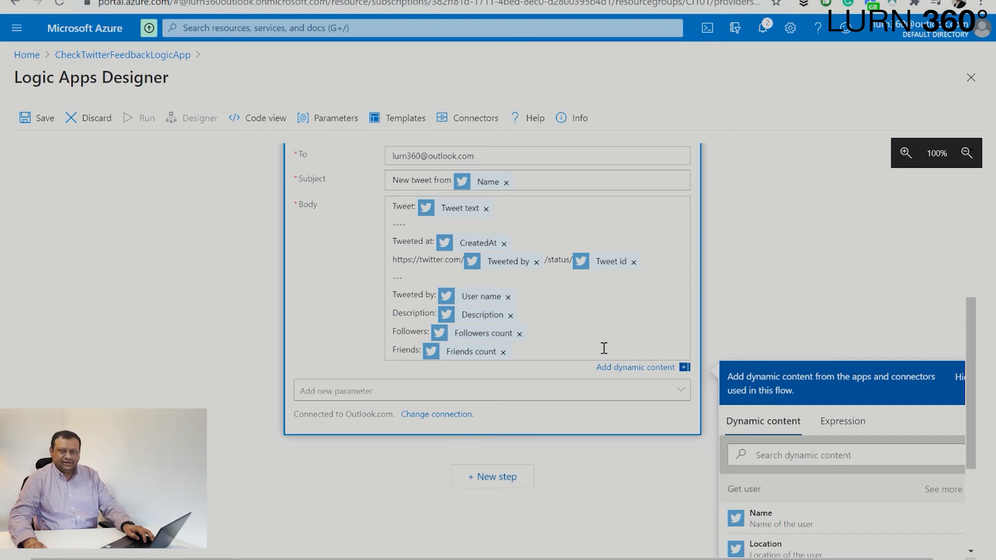
{"action": "left_click_drag", "start_coordinate": [401, 269], "coordinate": [651, 270]}
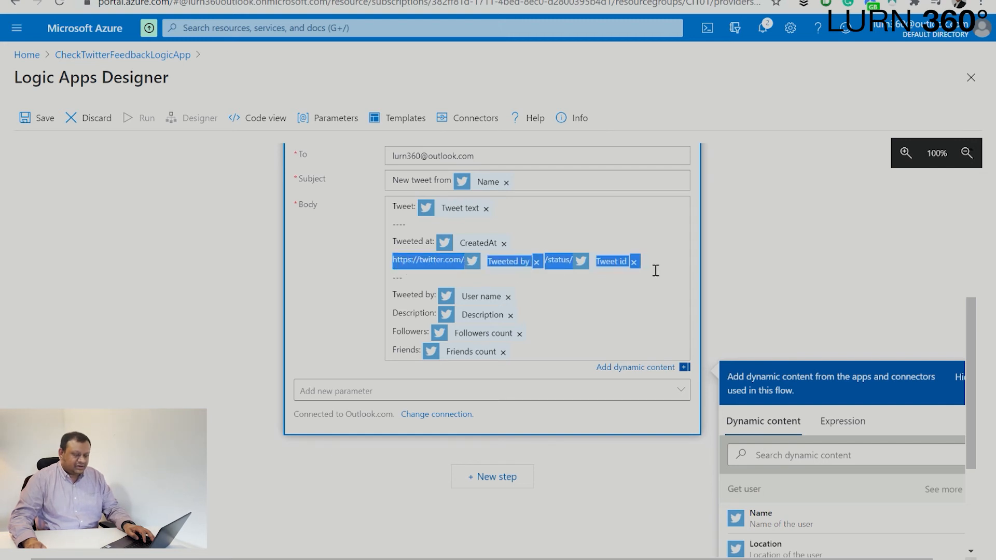
{"action": "left_click", "coordinate": [664, 267]}
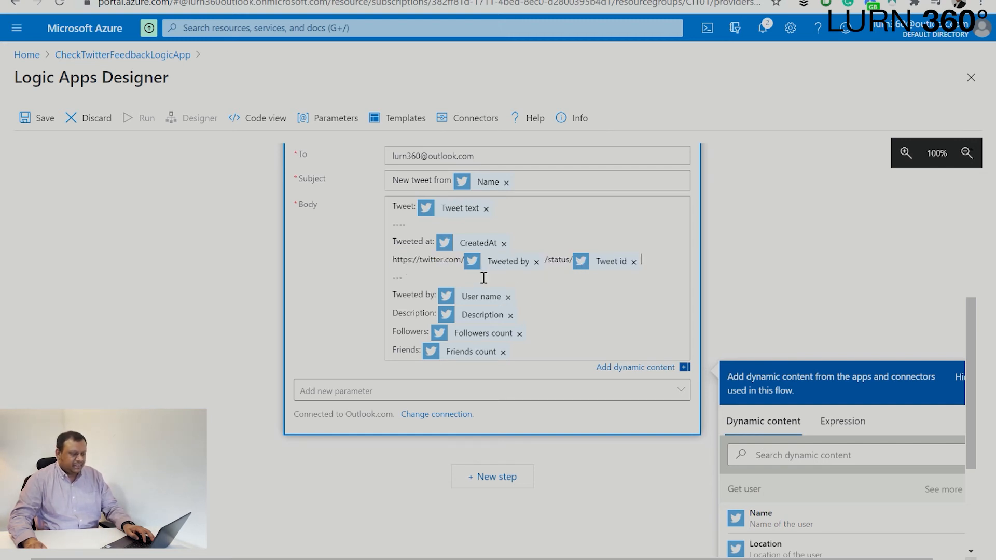
{"action": "type", "text": "d"}
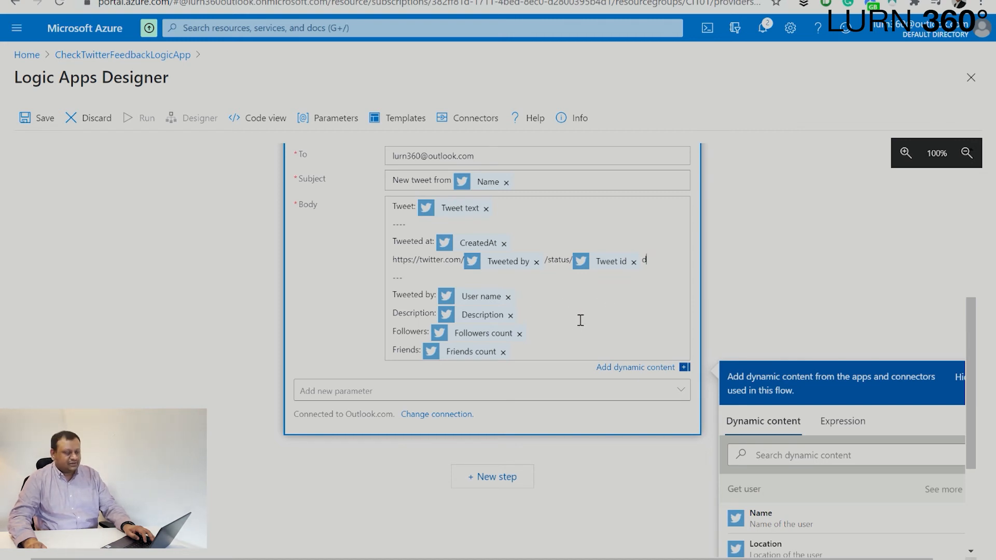
{"action": "key", "text": "BackSpace"}
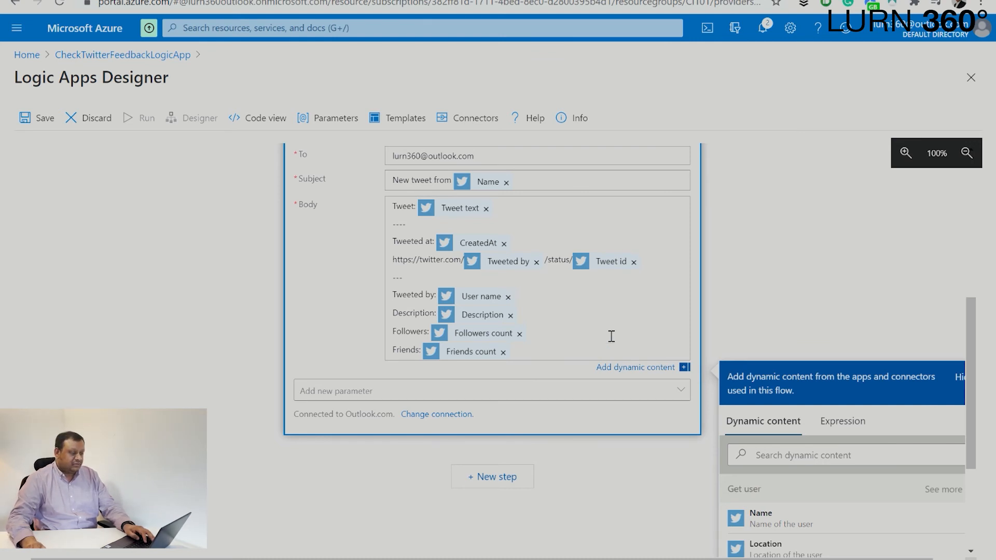
{"action": "scroll", "coordinate": [630, 333], "scroll_direction": "up", "scroll_amount": 3}
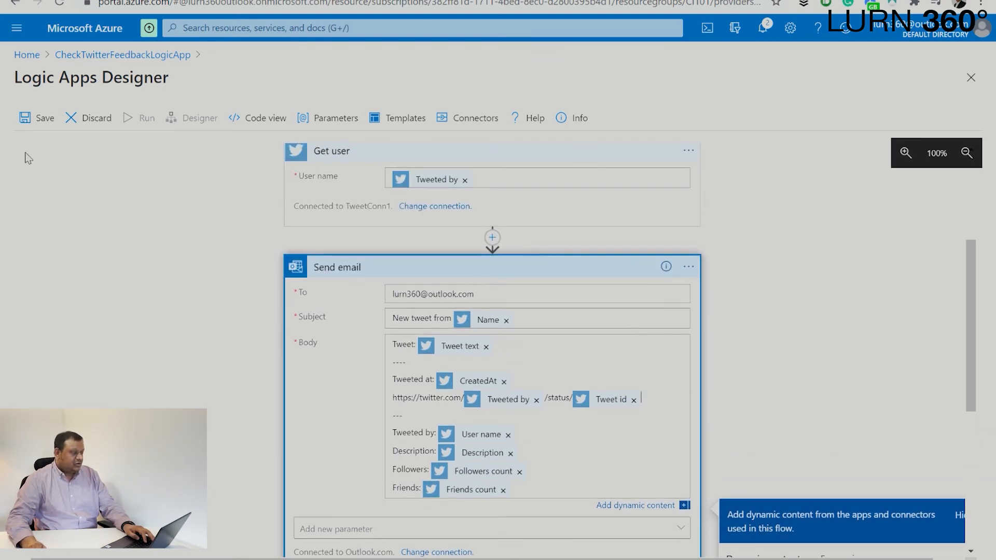
- Save CheckTwitterFeedbackLogicApp with its #CI101 tweet trigger, Get user and Send email steps
{"action": "left_click", "coordinate": [36, 118]}
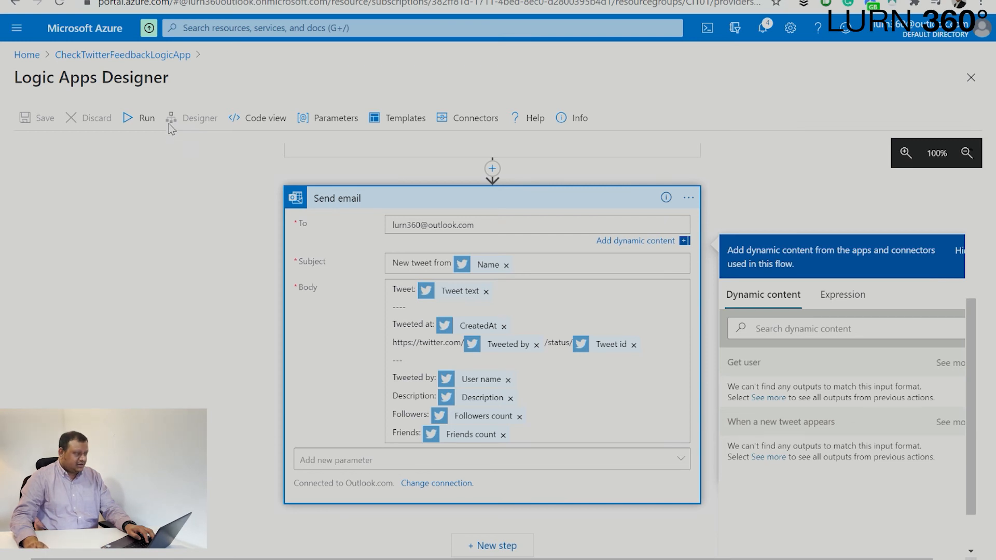
- Go to twitter.com/login in a new Chrome tab and sign in to the home feed
{"action": "key", "text": "ctrl+t"}
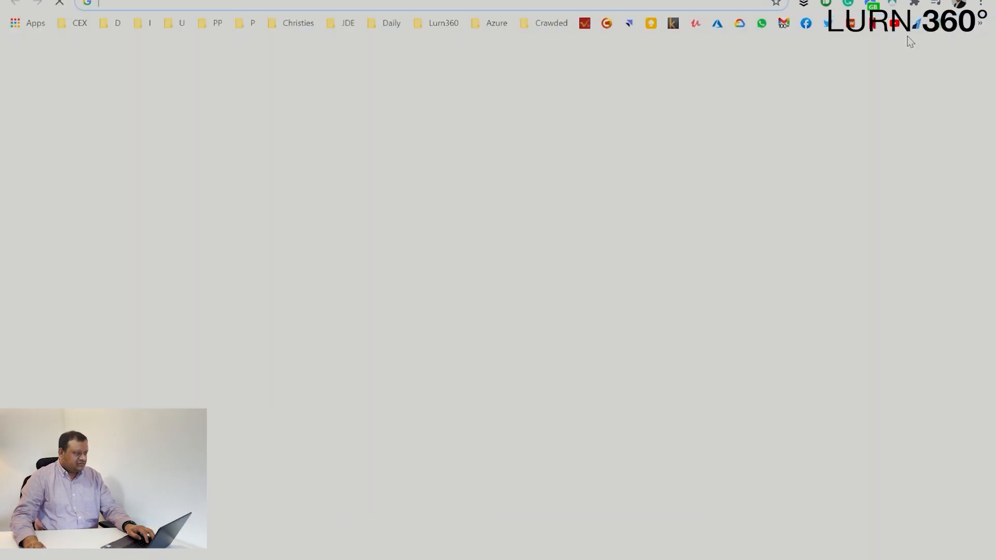
{"action": "type", "text": "twi"}
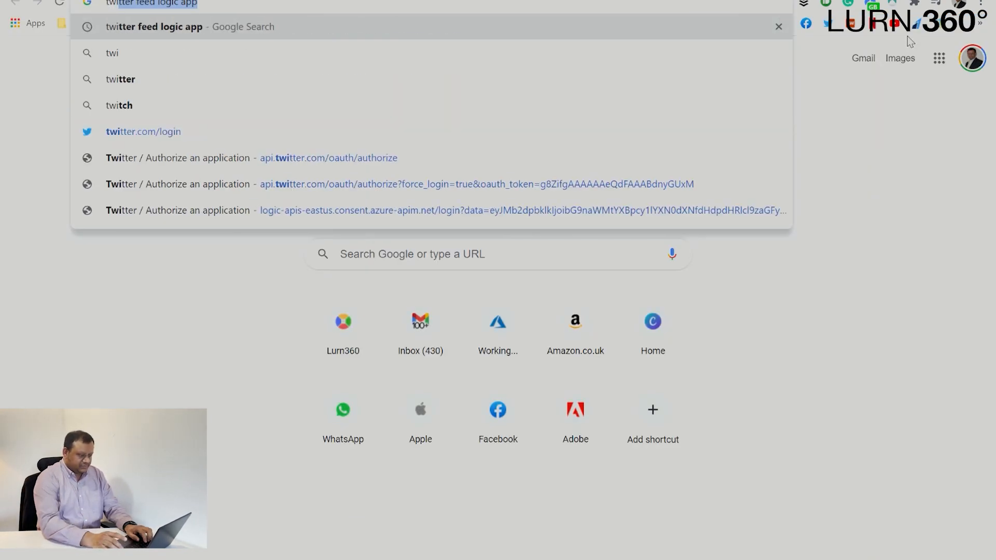
{"action": "key", "text": "Down"}
{"action": "key", "text": "Down"}
{"action": "key", "text": "Down"}
{"action": "key", "text": "Down"}
{"action": "key", "text": "Return"}
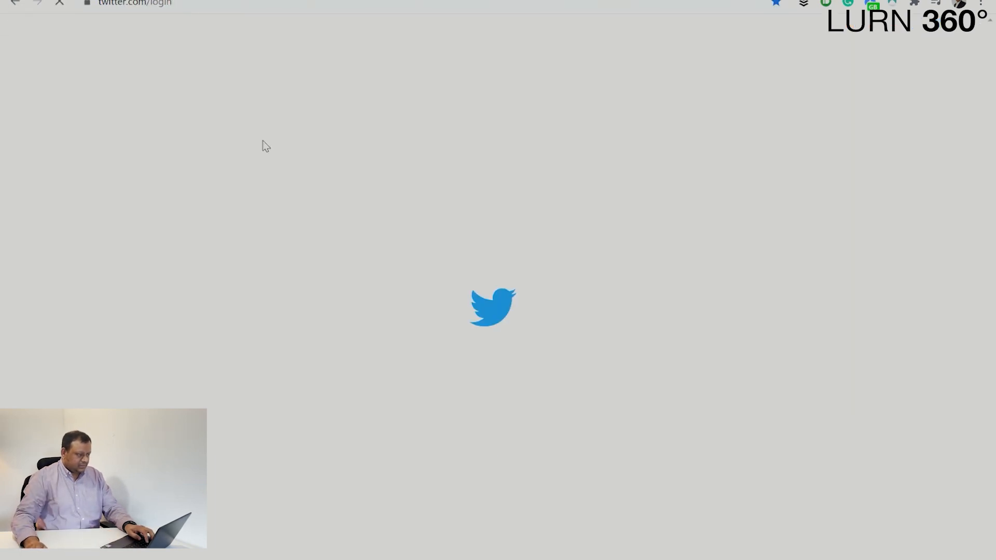
{"action": "key", "text": "Return"}
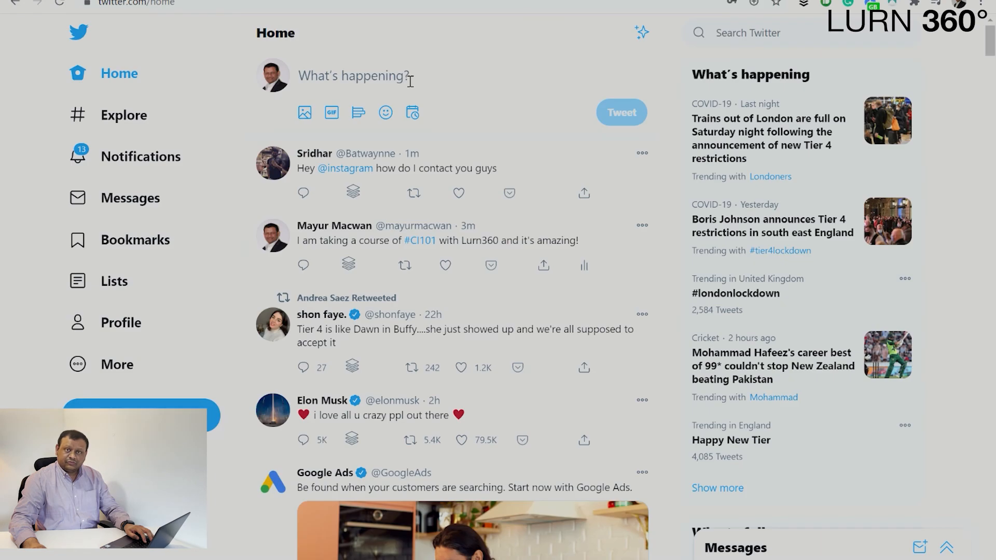
- Tweet "Hey Guys, I am taking #CI101 Course at Lurn360, and it's amazing!" and refresh the run history
{"action": "left_click", "coordinate": [410, 81]}
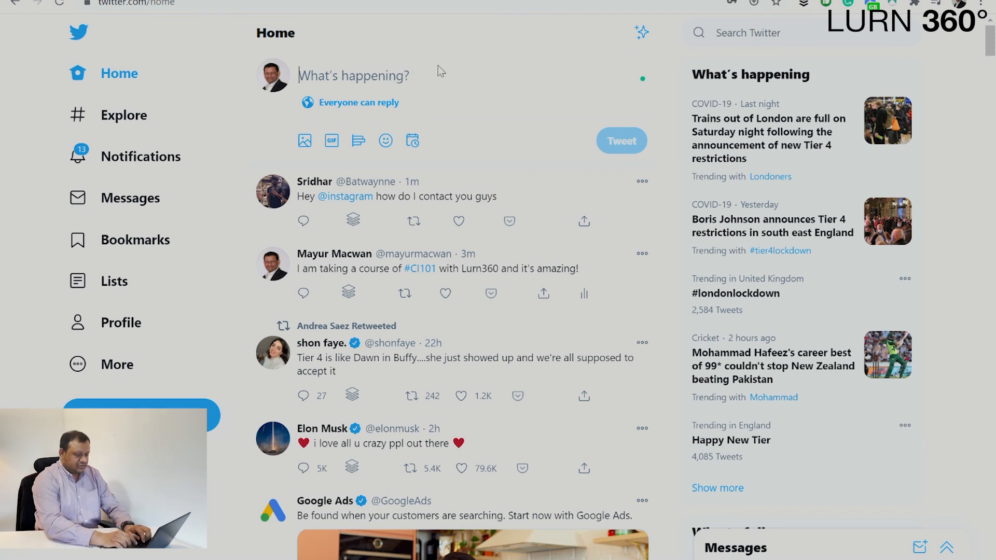
{"action": "type", "text": "Hey Guys, I am taking C"}
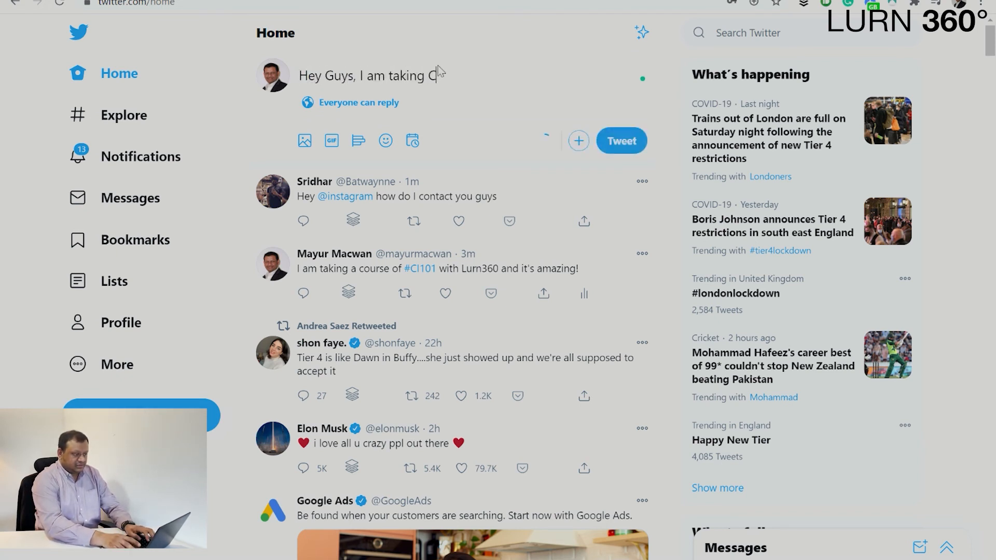
{"action": "key", "text": "BackSpace"}
{"action": "type", "text": "#CI"}
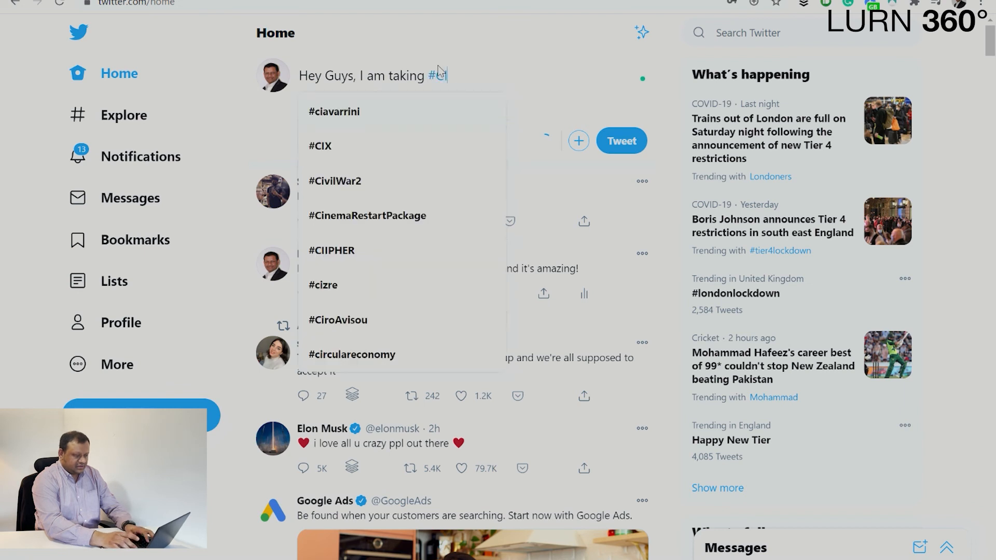
{"action": "type", "text": "101 Course a"}
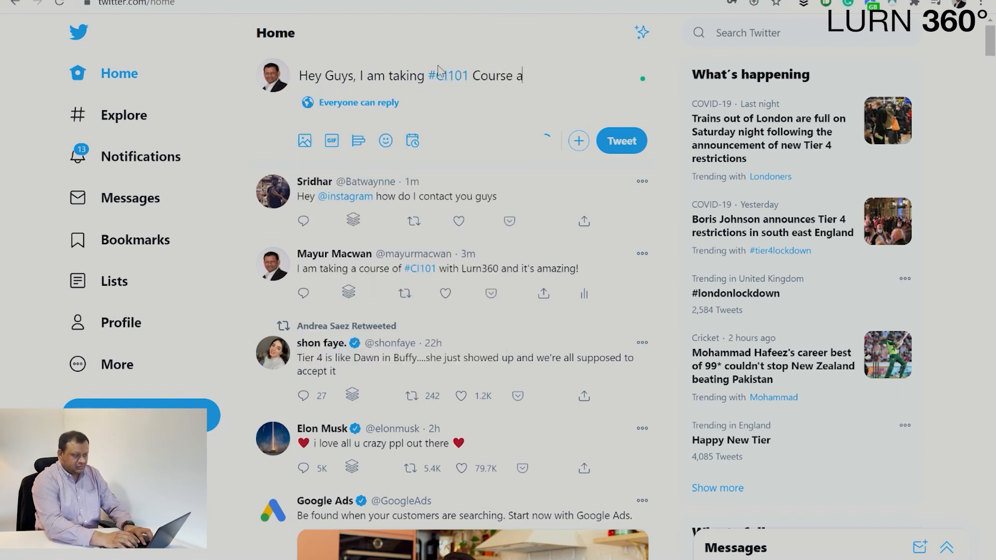
{"action": "type", "text": "t Lurn360, and it's "}
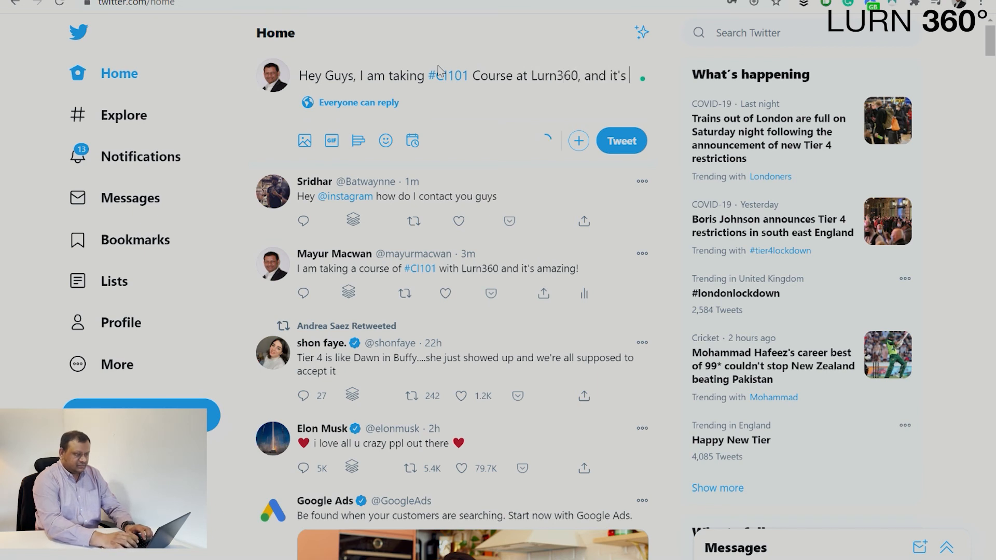
{"action": "type", "text": "amazing!"}
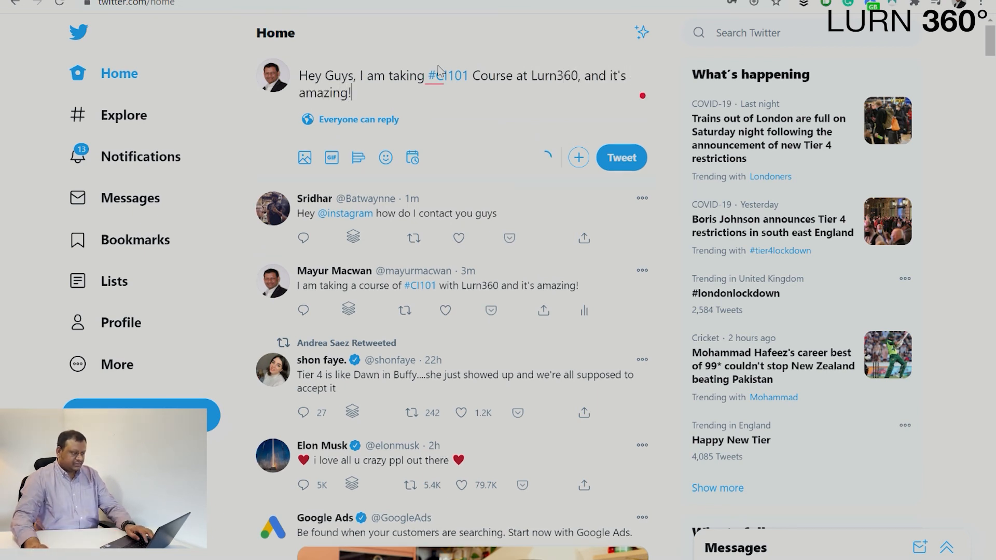
{"action": "left_click", "coordinate": [634, 164]}
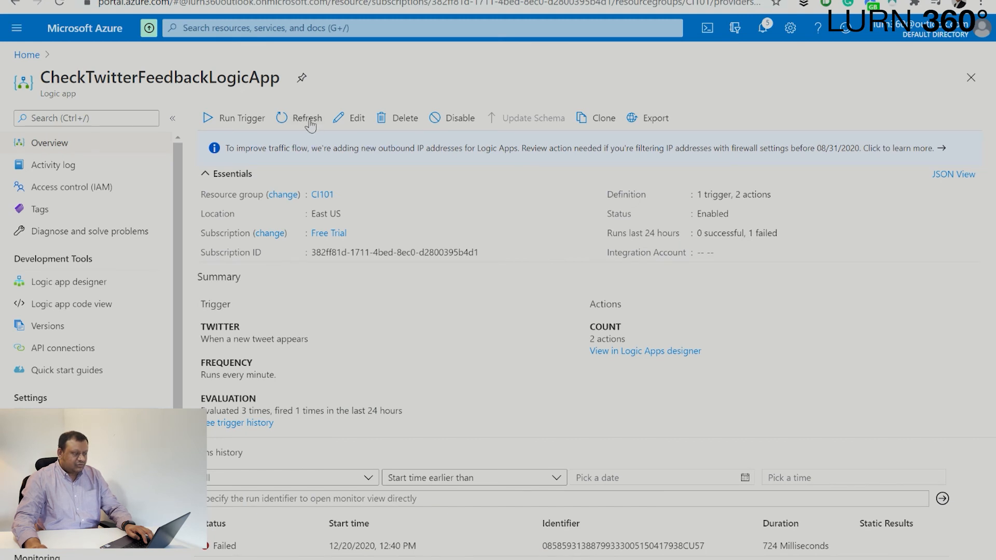
{"action": "left_click", "coordinate": [307, 118]}
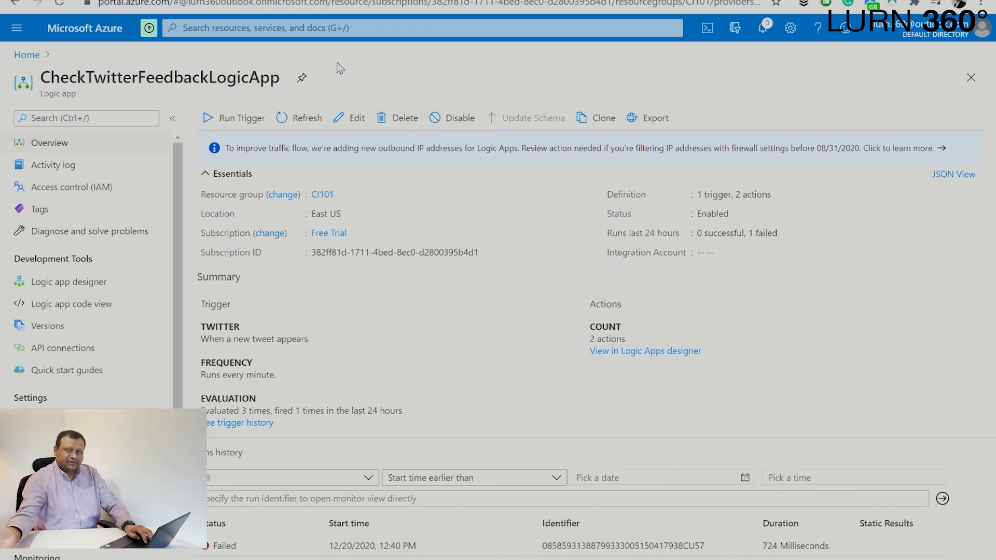
- Run the 'When a new tweet appears' trigger, confirm the Succeeded run, then reopen the designer
{"action": "left_click", "coordinate": [254, 127]}
{"action": "left_click", "coordinate": [261, 148]}
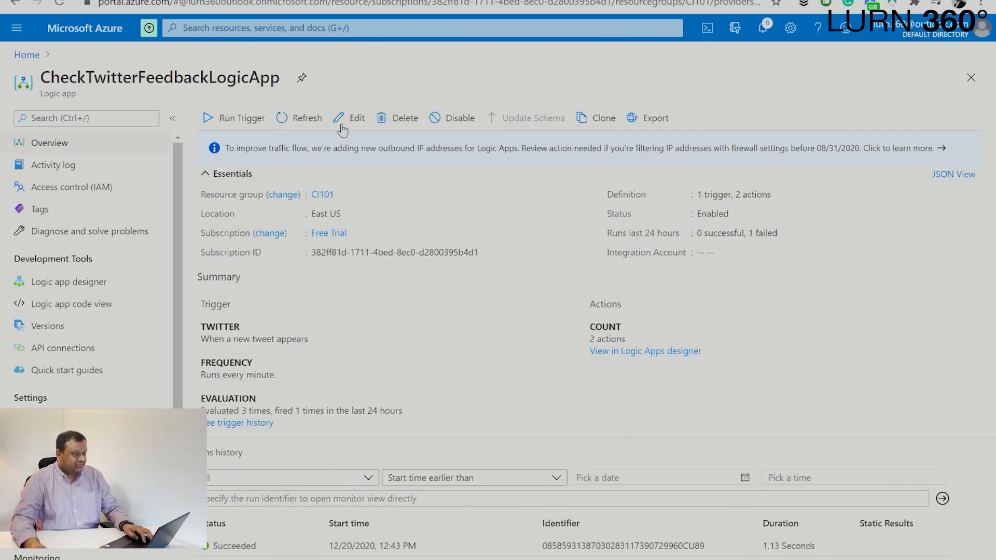
{"action": "left_click", "coordinate": [363, 119]}
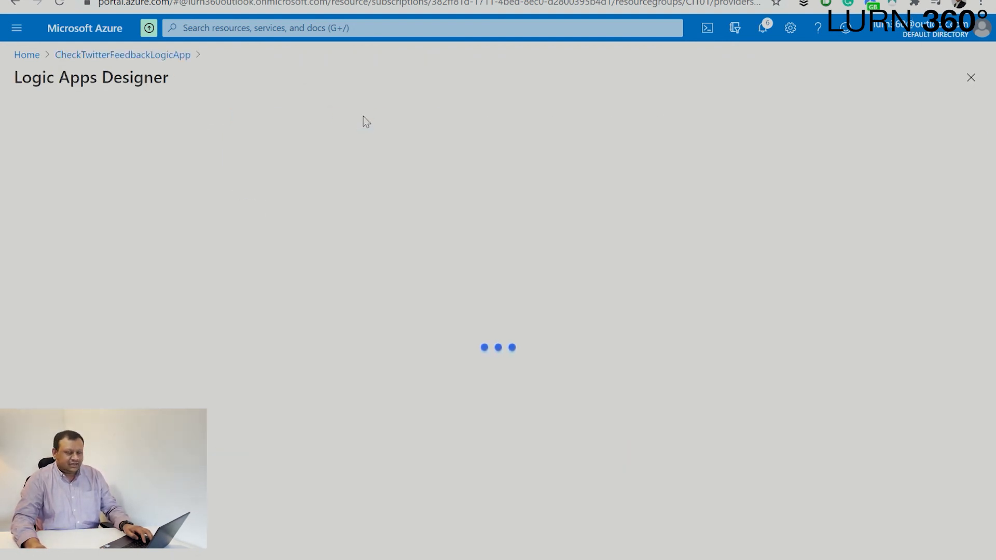